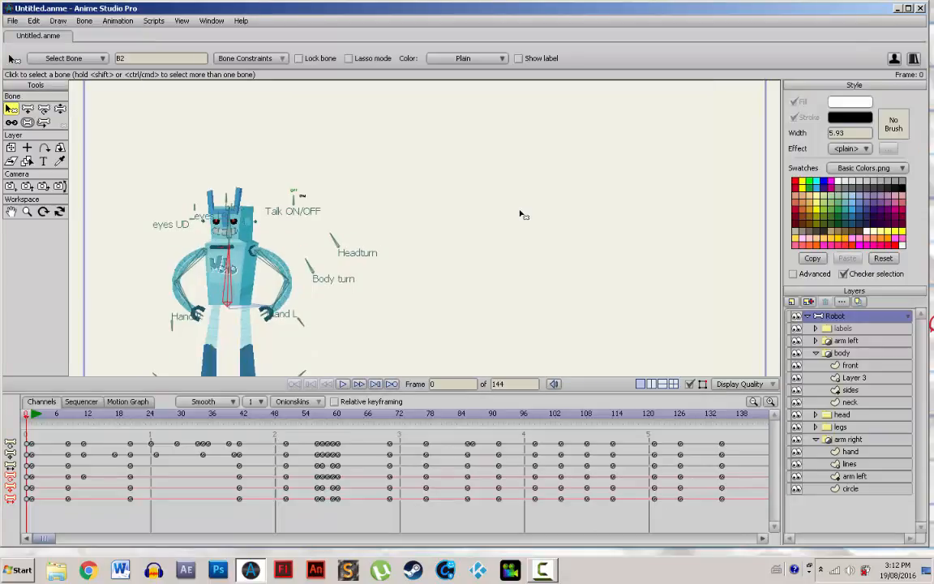
pyautogui.scroll(-1, 520, 214)
pyautogui.scroll(-1, 523, 214)
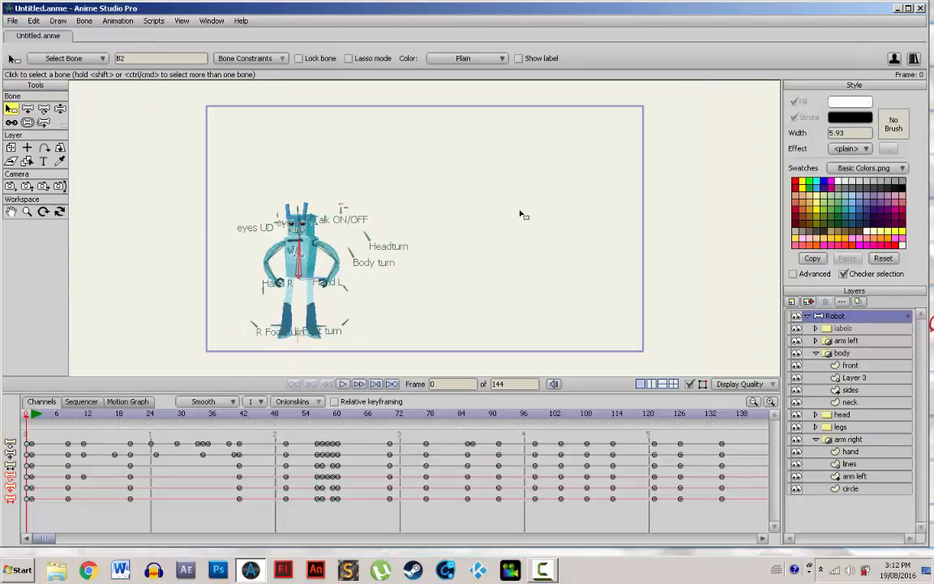
pyautogui.scroll(1, 523, 214)
pyautogui.scroll(-1, 522, 212)
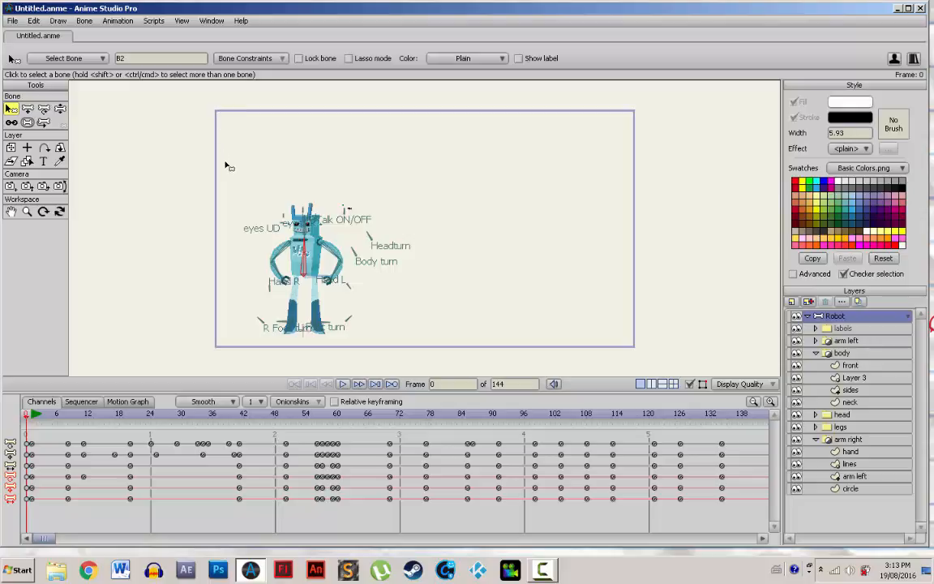
# Step: Deselect all bones and clear the existing animation from the Robot layer
pyautogui.moveTo(227, 165); pyautogui.dragTo(423, 338)
pyautogui.click(446, 297)
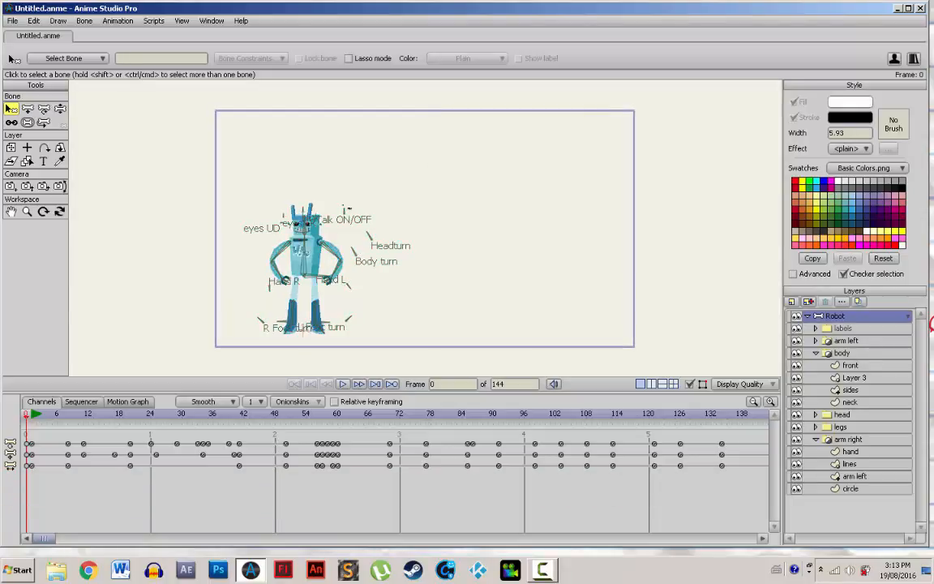
pyautogui.click(212, 21)
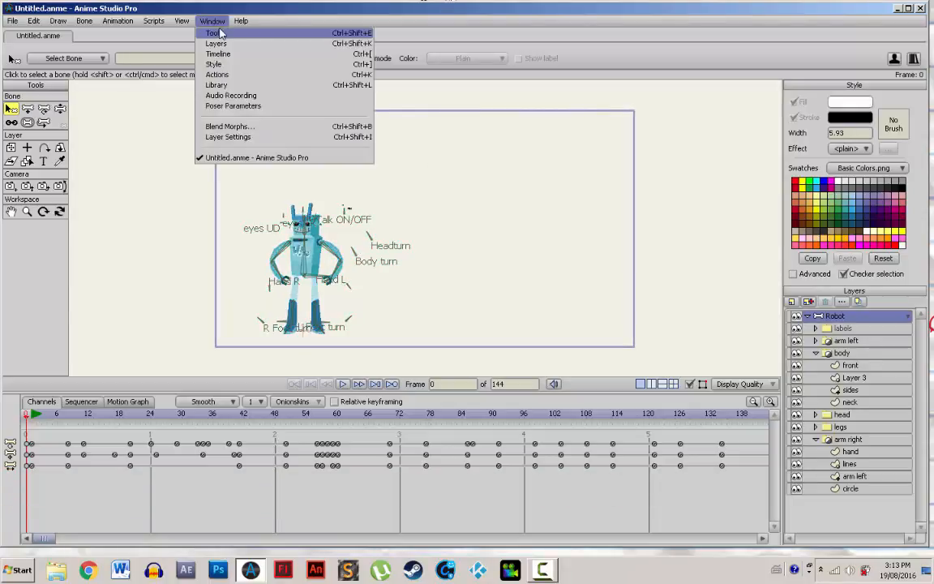
pyautogui.moveTo(154, 21)
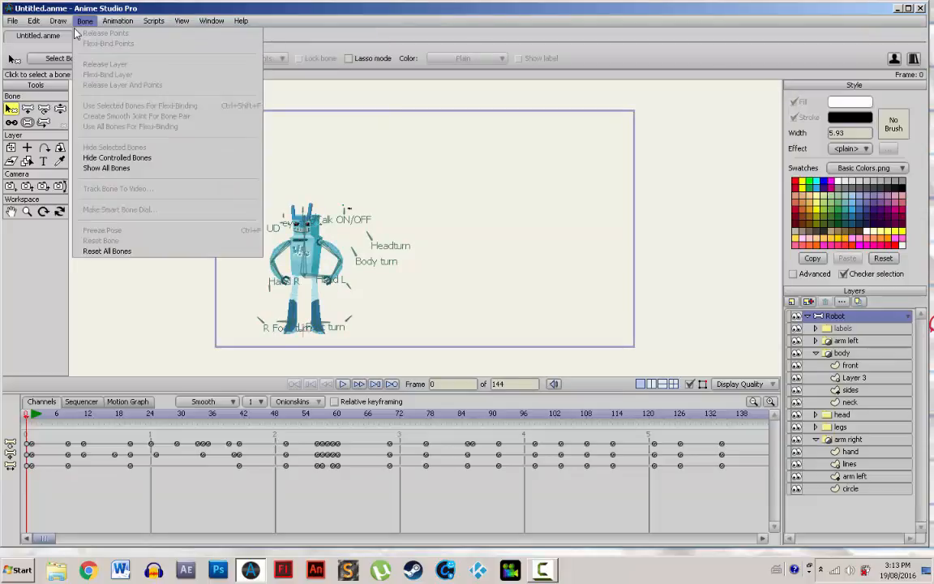
pyautogui.moveTo(196, 23)
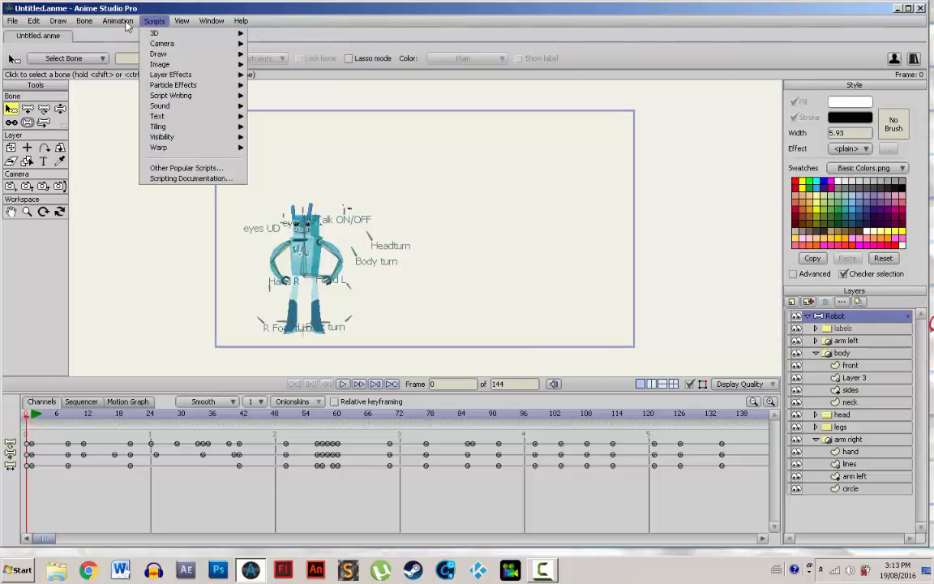
pyautogui.moveTo(118, 24)
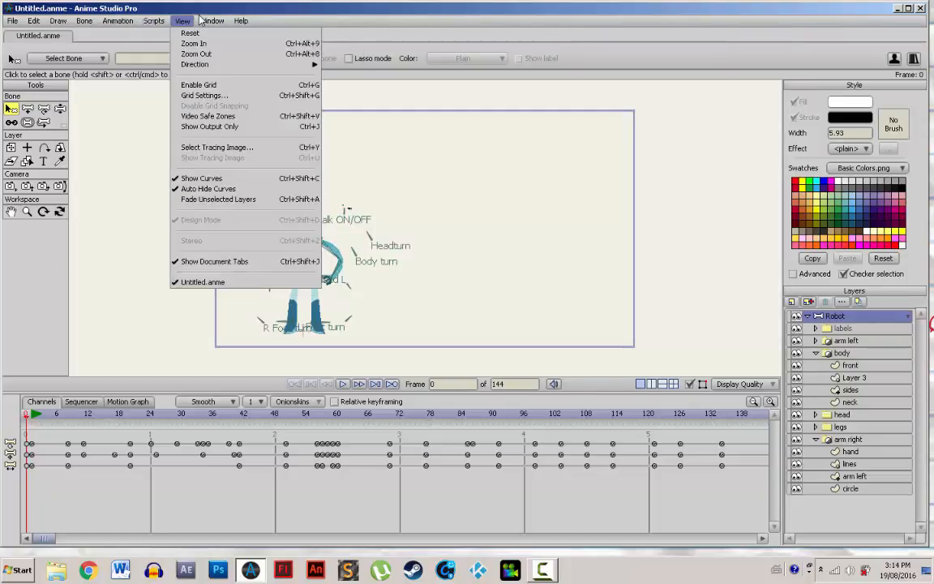
pyautogui.moveTo(148, 138)
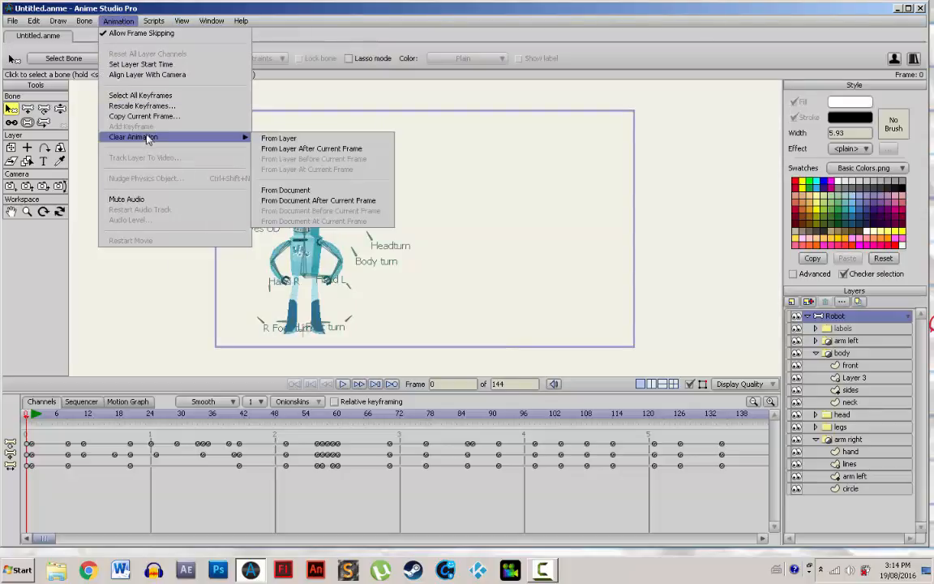
pyautogui.click(272, 145)
pyautogui.click(447, 317)
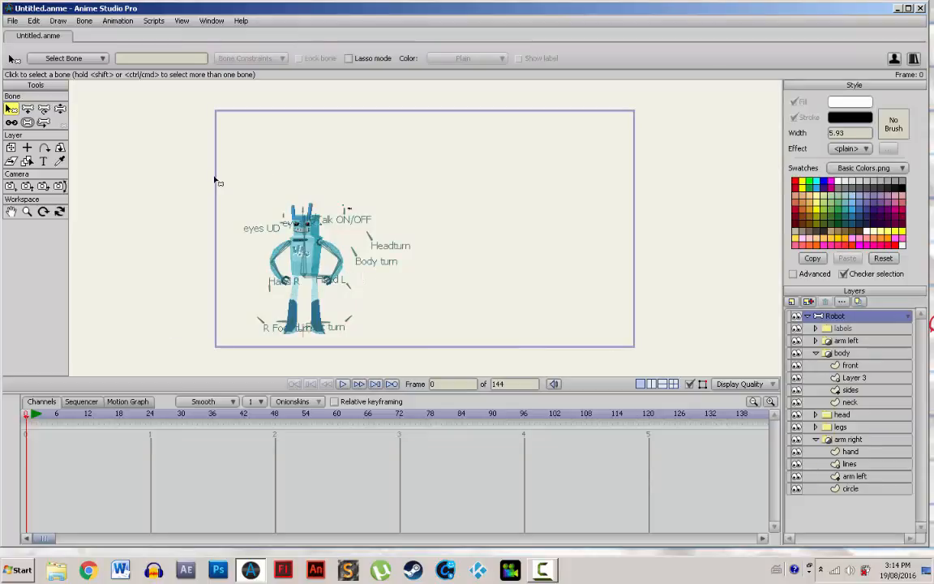
# Step: Test the rig with Manipulate Bones by moving the robot's left arm and left foot bones
pyautogui.scroll(3, 219, 185)
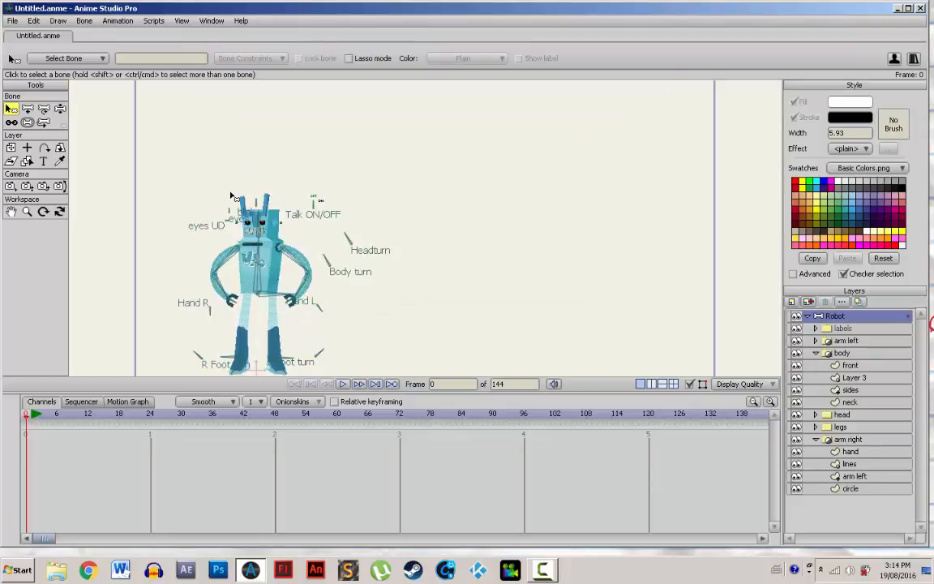
pyautogui.click(60, 108)
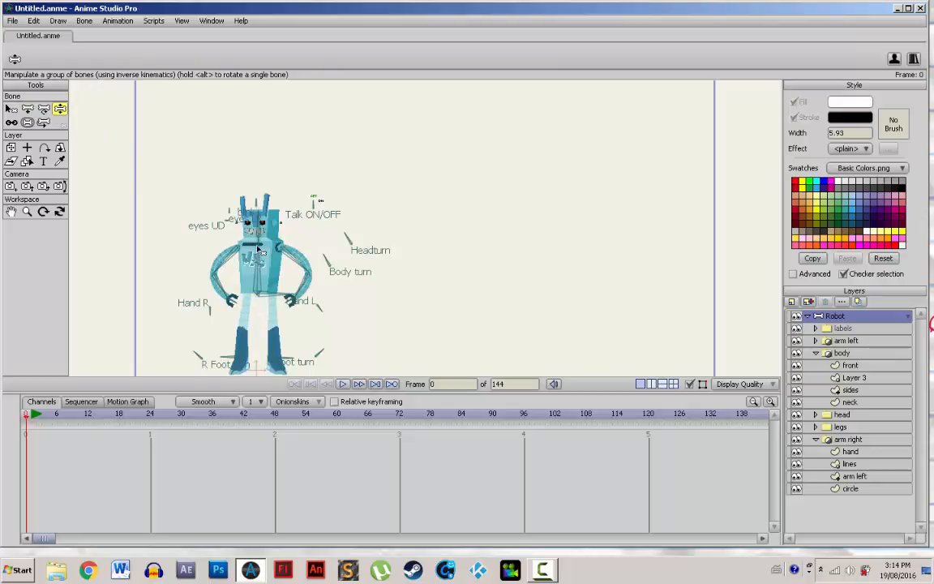
pyautogui.moveTo(274, 240); pyautogui.dragTo(304, 299)
pyautogui.click(276, 362)
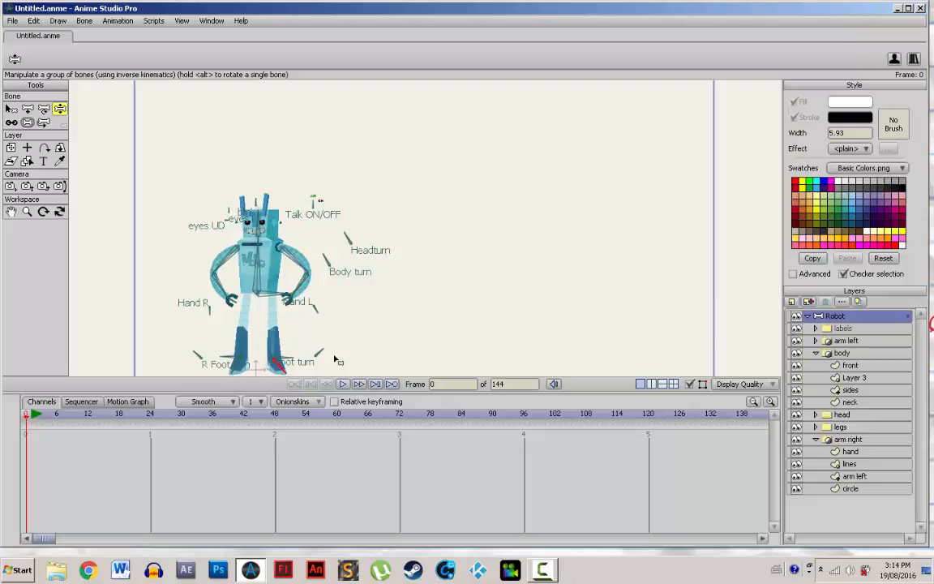
pyautogui.moveTo(329, 355); pyautogui.dragTo(304, 328)
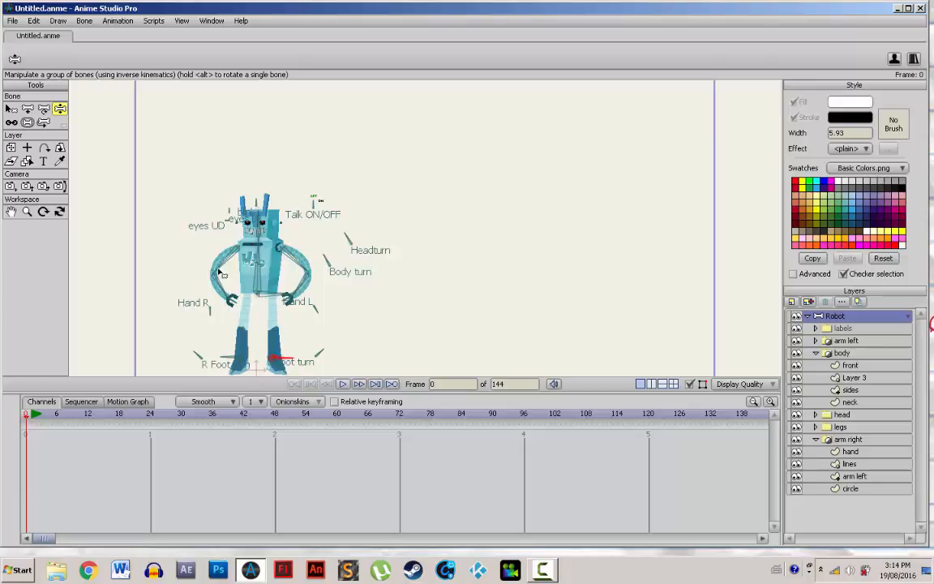
# Step: Pose the robot with its right arm lowered and its head tilted, operating the Talk ON/OFF and Headturn controls
pyautogui.moveTo(197, 256); pyautogui.dragTo(165, 249)
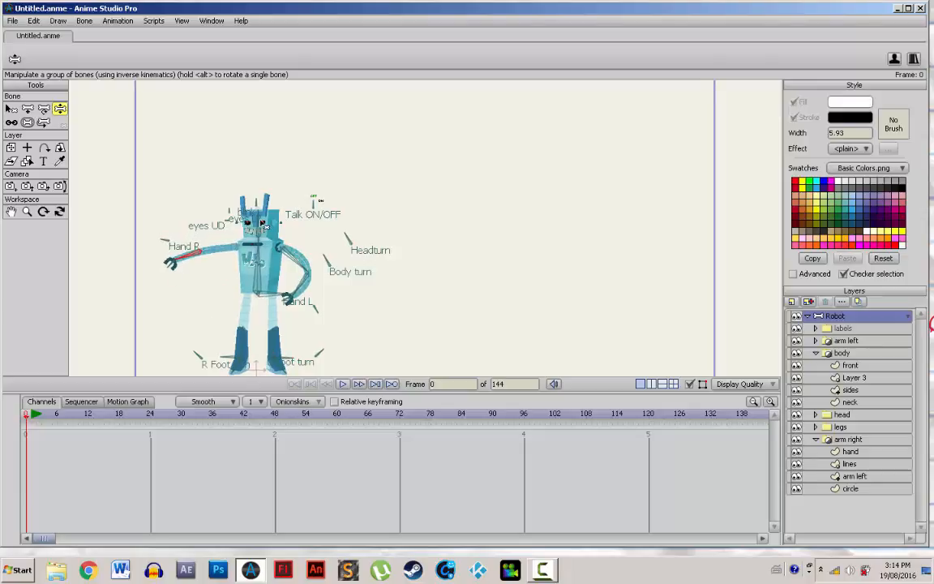
pyautogui.moveTo(261, 223); pyautogui.dragTo(253, 166)
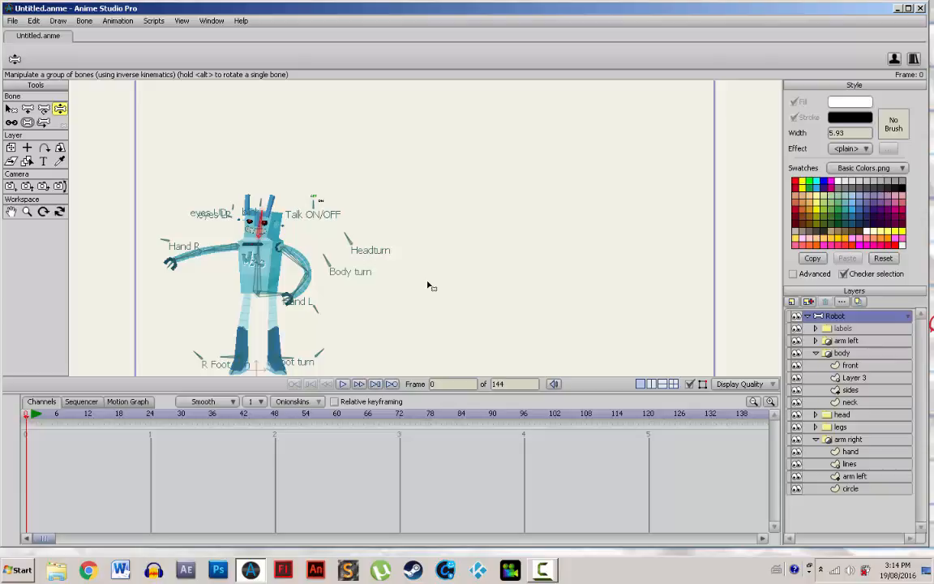
pyautogui.click(320, 203)
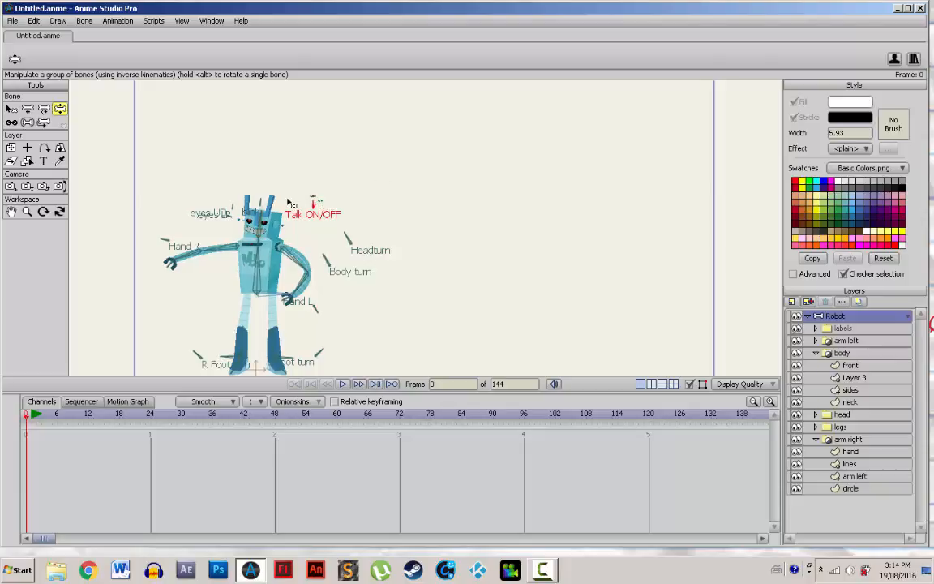
pyautogui.moveTo(347, 240)
pyautogui.mouseDown()
pyautogui.moveTo(361, 240)
pyautogui.moveTo(333, 236)
pyautogui.mouseUp()
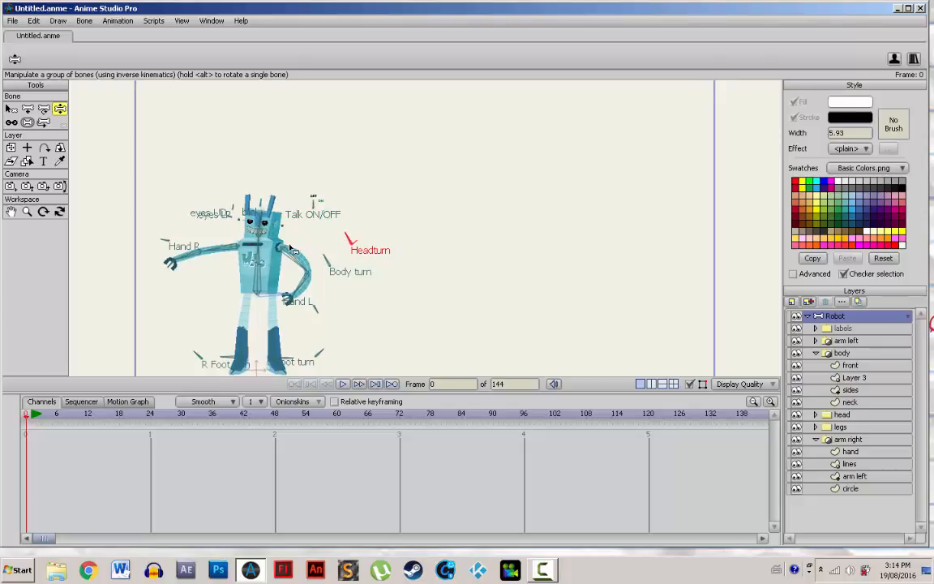
pyautogui.moveTo(193, 252); pyautogui.dragTo(194, 328)
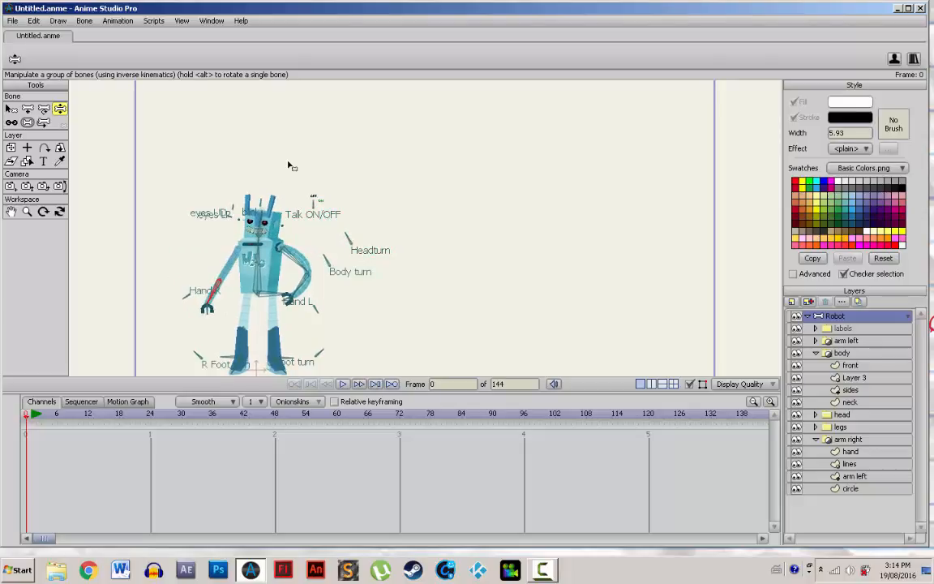
pyautogui.scroll(-1, 290, 162)
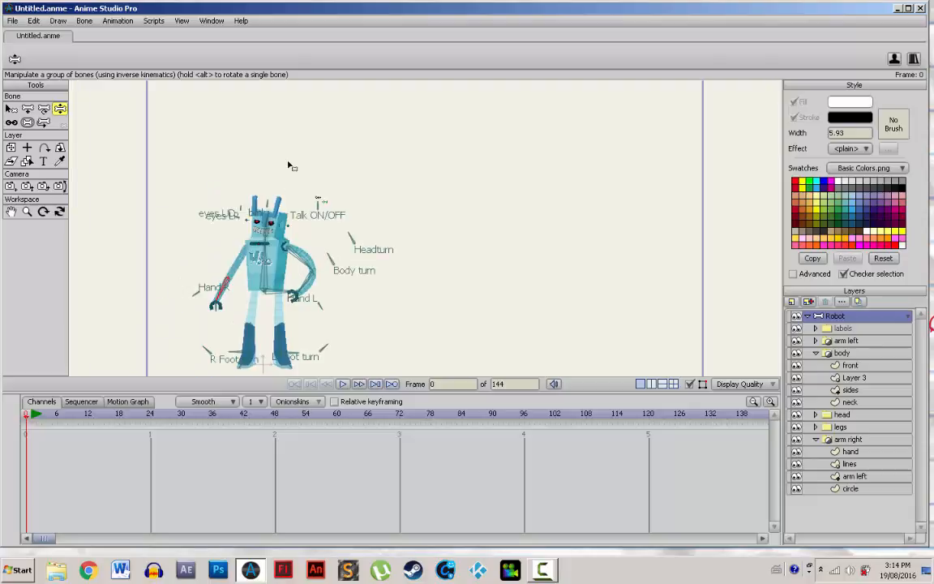
# Step: Create a new empty document and return to it after switching to the robot document
pyautogui.click(12, 21)
pyautogui.moveTo(34, 21)
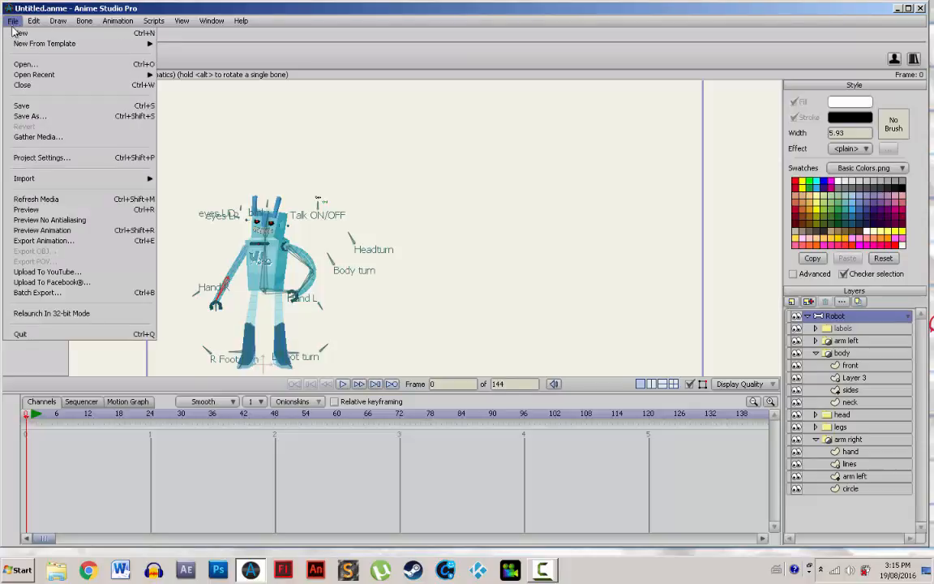
pyautogui.click(49, 33)
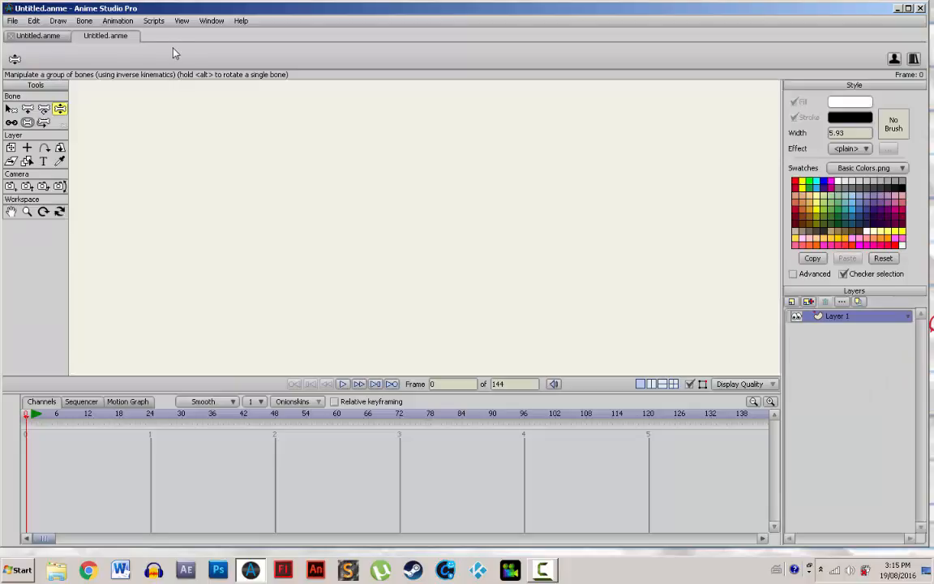
pyautogui.click(40, 37)
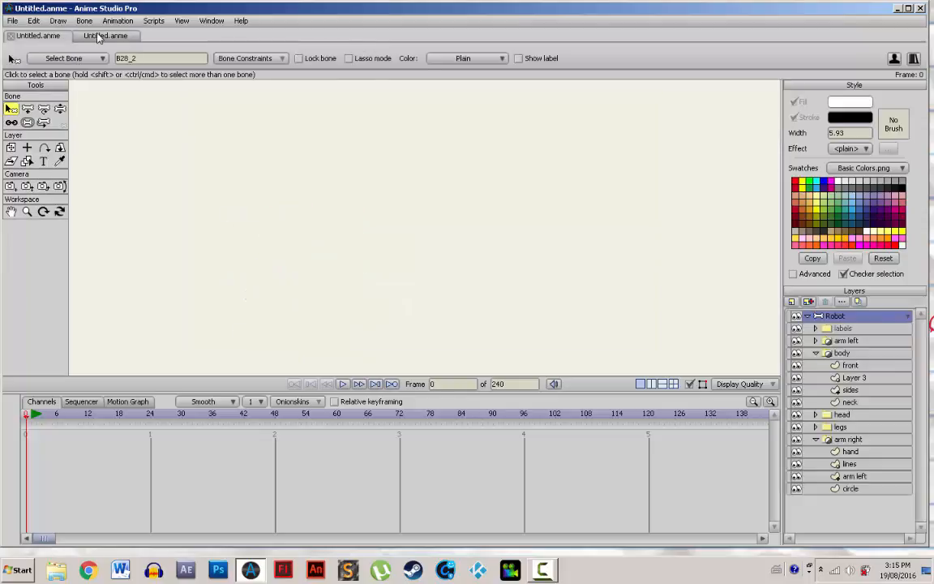
pyautogui.press('z')
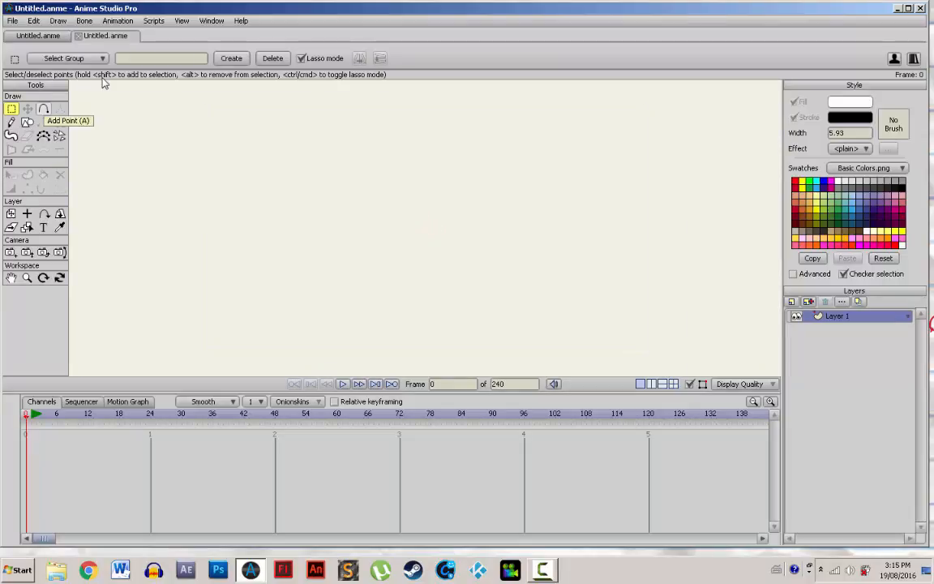
# Step: Draw a three-point curve in the upper-left area of the canvas with Add Point, and delete its upper end point
pyautogui.click(44, 108)
pyautogui.moveTo(289, 140)
pyautogui.mouseDown()
pyautogui.moveTo(240, 202)
pyautogui.moveTo(259, 234)
pyautogui.moveTo(304, 243)
pyautogui.mouseUp()
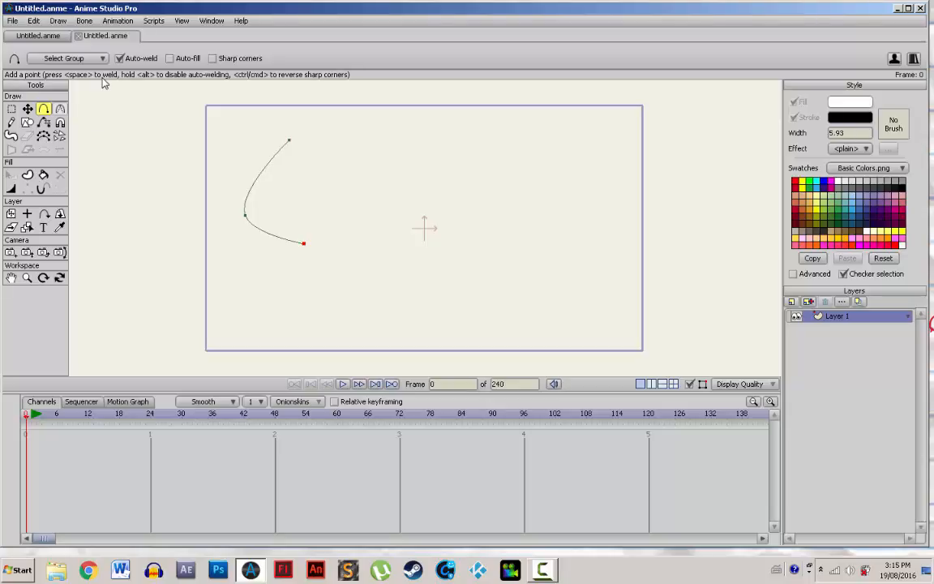
pyautogui.press('t')
pyautogui.click(289, 139)
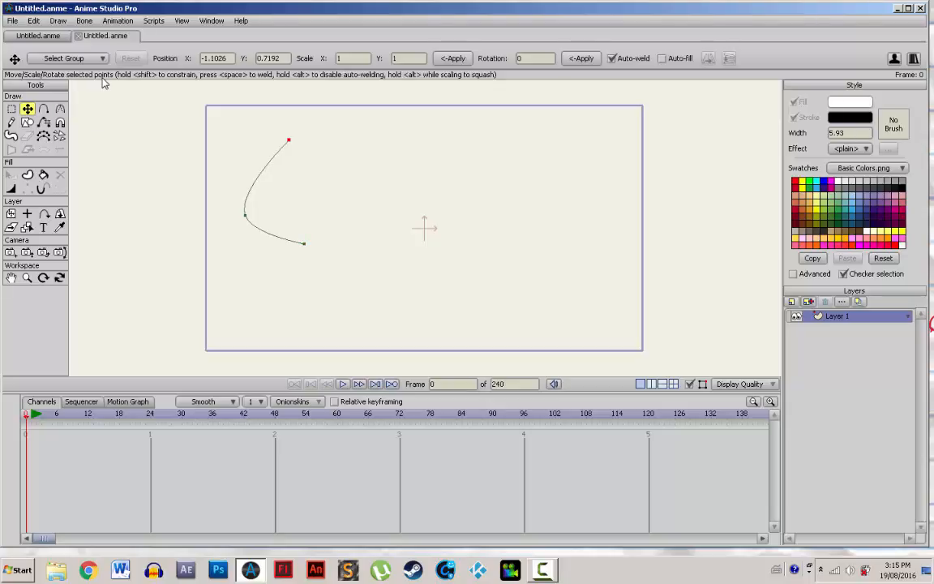
pyautogui.press('Delete')
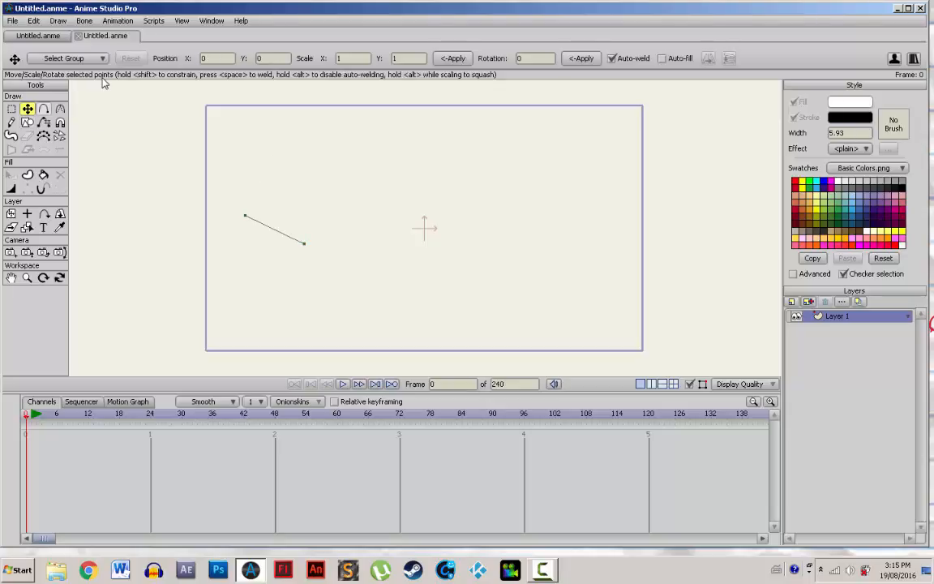
# Step: Reposition both end points of the remaining line with Transform Points, placing one at about X -1.04, Y 0.39
pyautogui.click(44, 109)
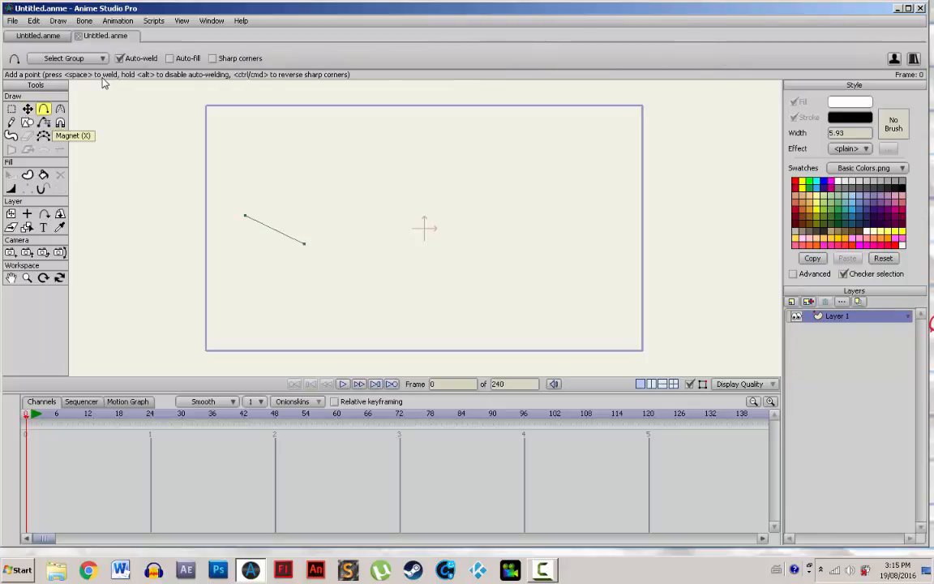
pyautogui.press('t')
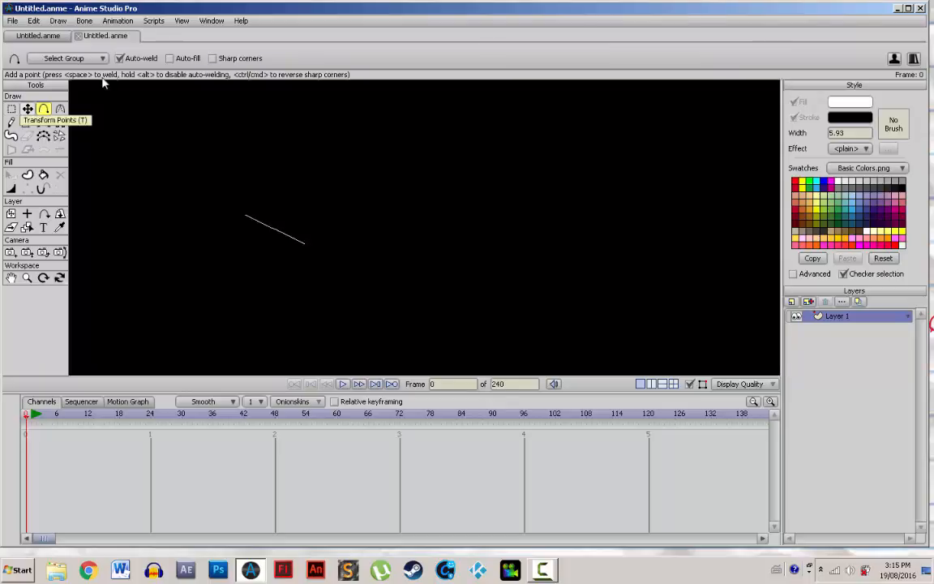
pyautogui.moveTo(245, 216); pyautogui.dragTo(255, 200)
pyautogui.moveTo(304, 243); pyautogui.dragTo(296, 181)
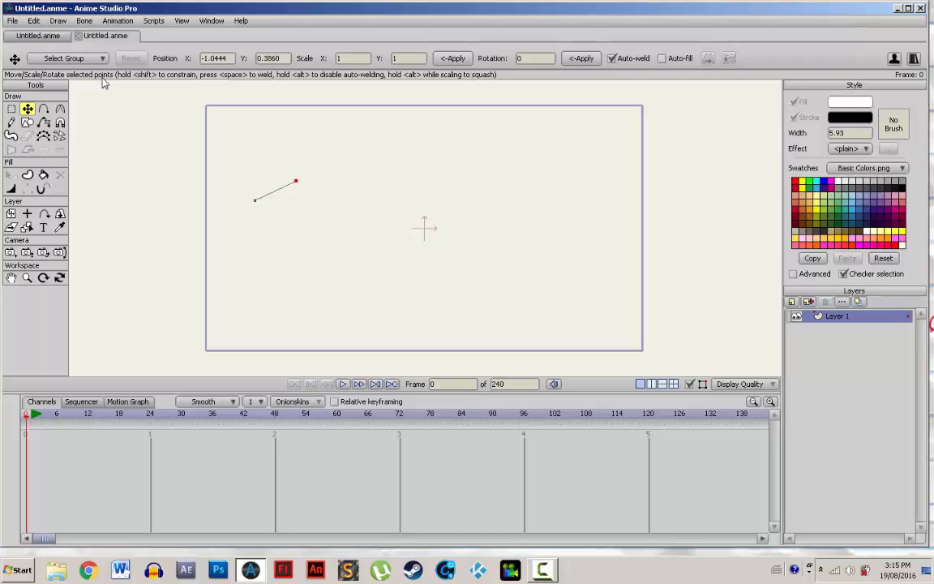
# Step: Extend the line with a third point at about X -0.53, Y 0.36
pyautogui.press('a')
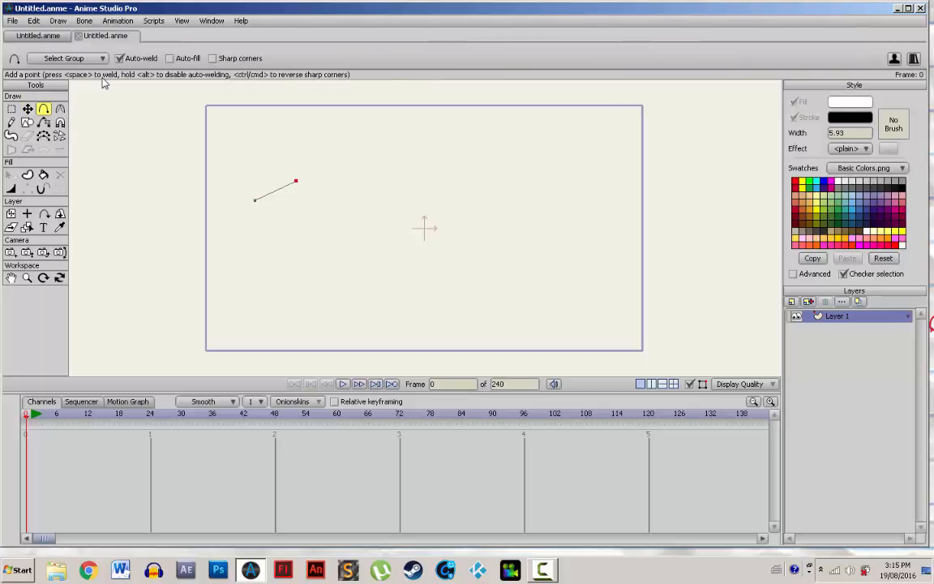
pyautogui.moveTo(296, 181); pyautogui.dragTo(359, 183)
pyautogui.press('t')
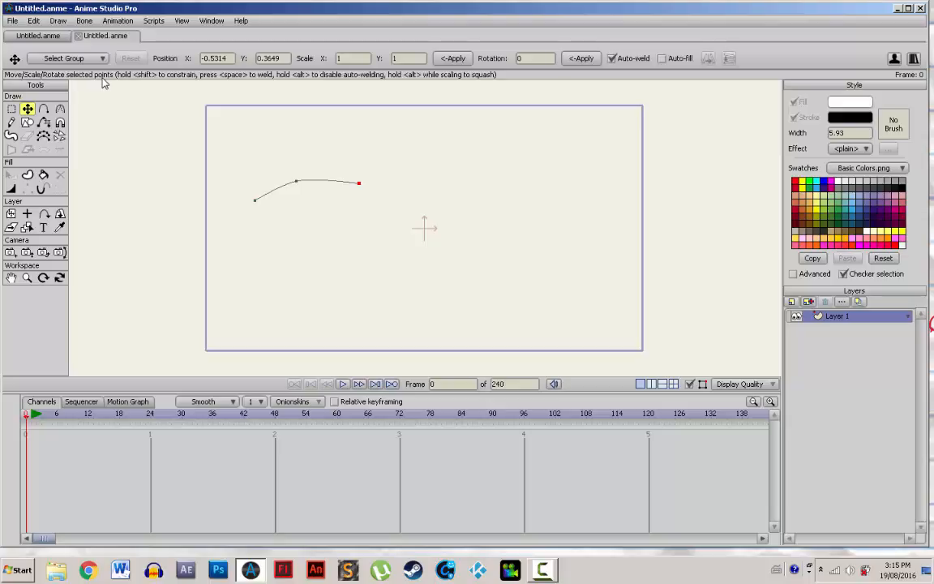
# Step: Delete the curve's middle point and the rest of the curve to empty the canvas
pyautogui.press('Return')
pyautogui.click(296, 181)
pyautogui.press('Delete')
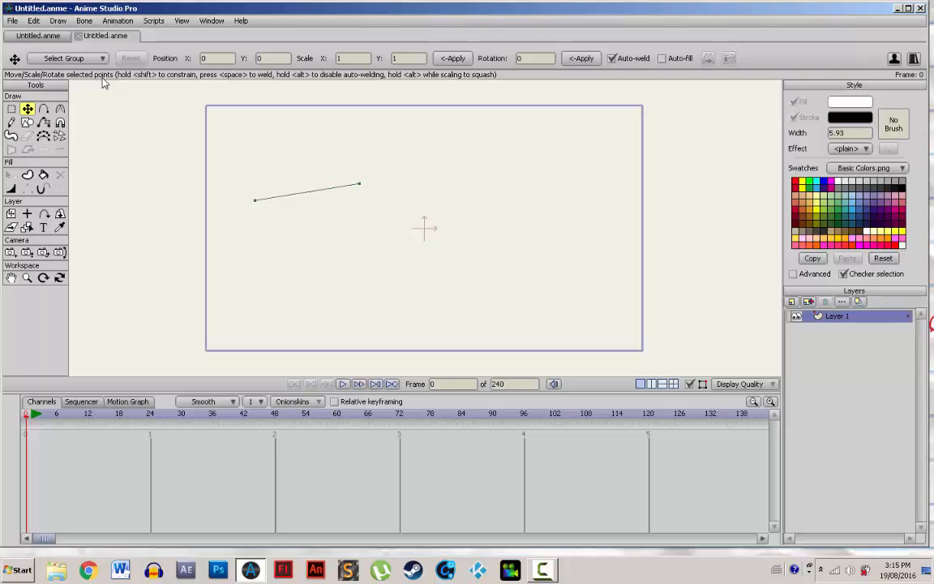
pyautogui.press('Delete')
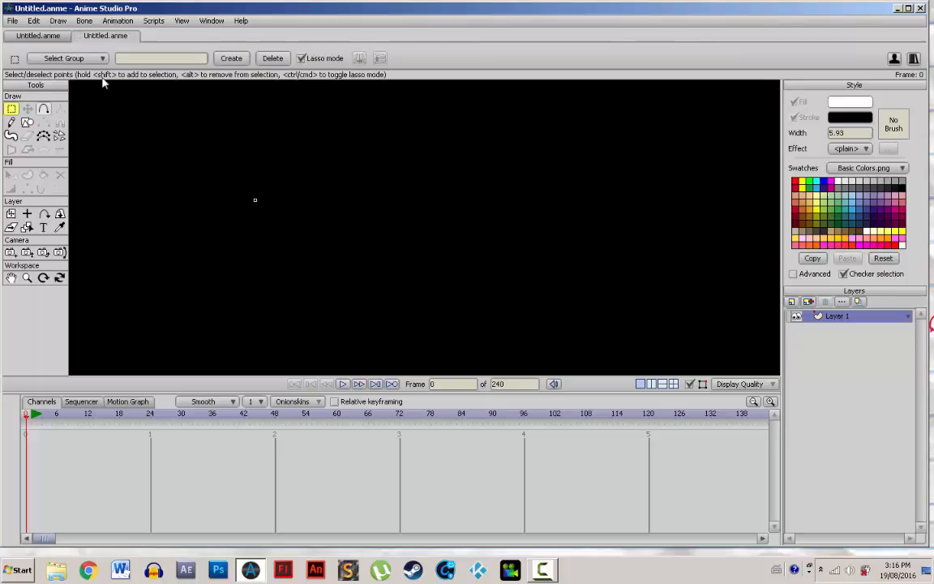
# Step: Draw a multi-point curve with Add Point that dips, rises to a peak and runs to the canvas's lower right, adding points along it
pyautogui.press('a')
pyautogui.moveTo(356, 171); pyautogui.dragTo(333, 233)
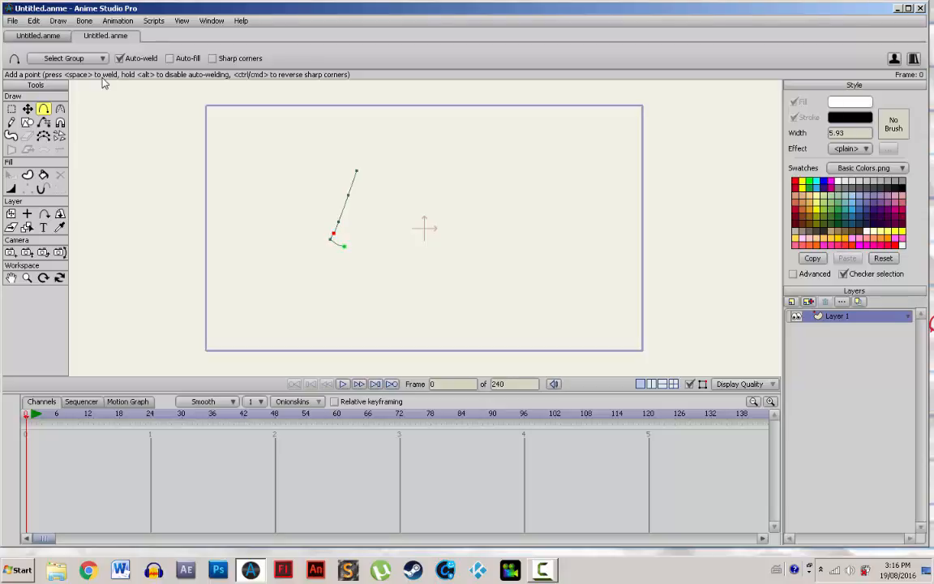
pyautogui.moveTo(344, 246)
pyautogui.mouseDown()
pyautogui.moveTo(380, 174)
pyautogui.moveTo(554, 267)
pyautogui.moveTo(559, 303)
pyautogui.mouseUp()
pyautogui.moveTo(423, 176); pyautogui.dragTo(398, 186)
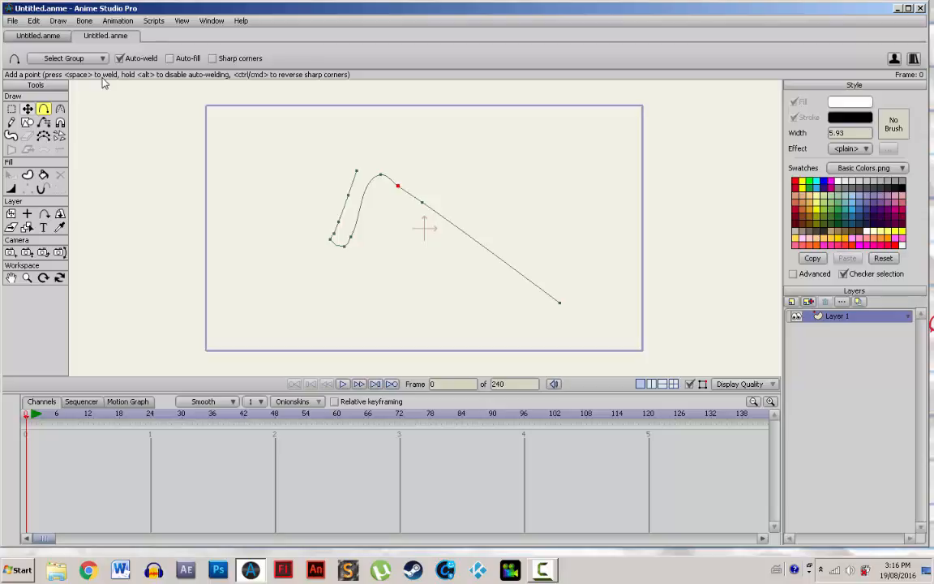
# Step: Lower the curve's peak point to about X -0.37, Y 0.38 with Transform Points
pyautogui.press('g')
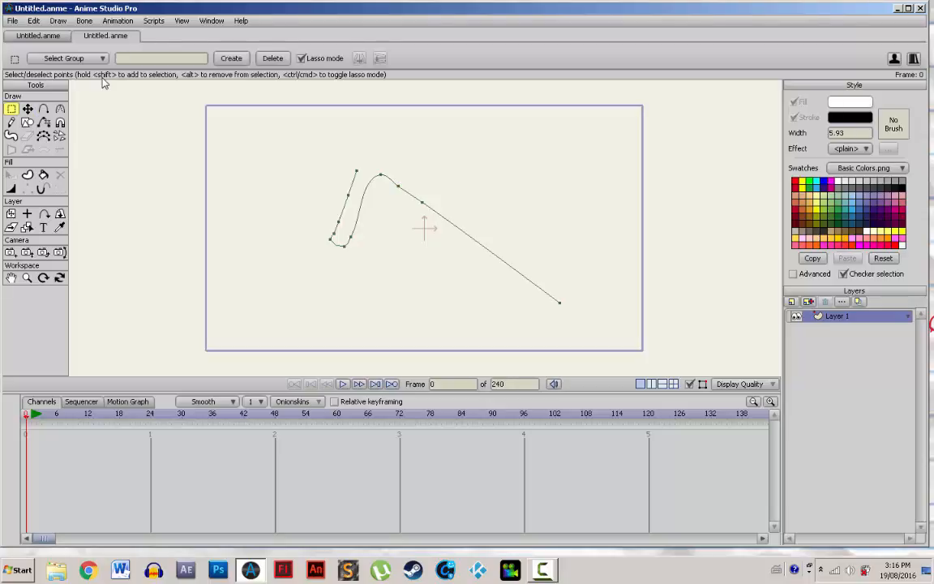
pyautogui.press('t')
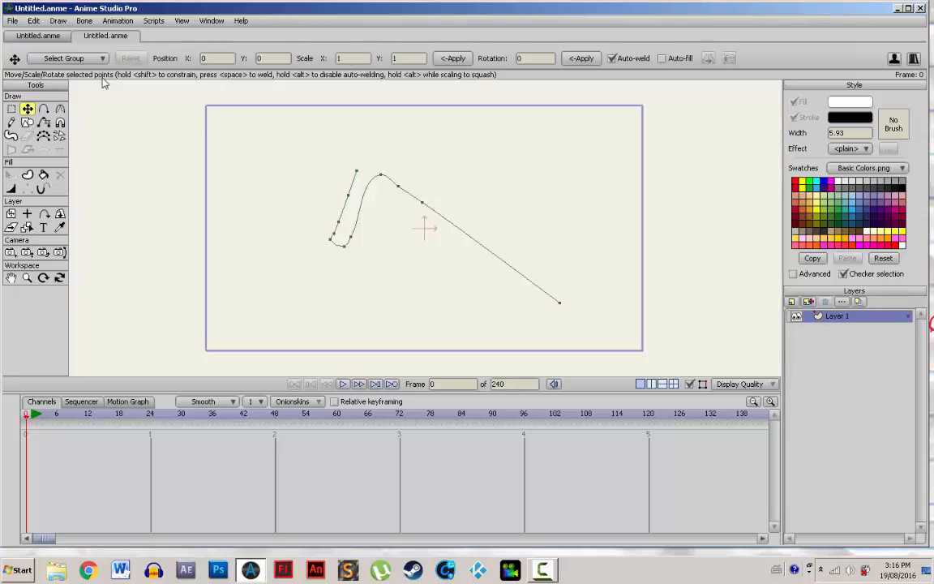
pyautogui.hotkey('ctrl', 'Down')
pyautogui.hotkey('ctrl', 'Down')
pyautogui.hotkey('ctrl', 'Down')
pyautogui.hotkey('ctrl', 'Down')
pyautogui.hotkey('ctrl', 'Down')
pyautogui.hotkey('ctrl', 'Down')
pyautogui.hotkey('ctrl', 'Down')
pyautogui.hotkey('ctrl', 'Down')
pyautogui.hotkey('ctrl', 'Down')
pyautogui.hotkey('ctrl', 'Down')
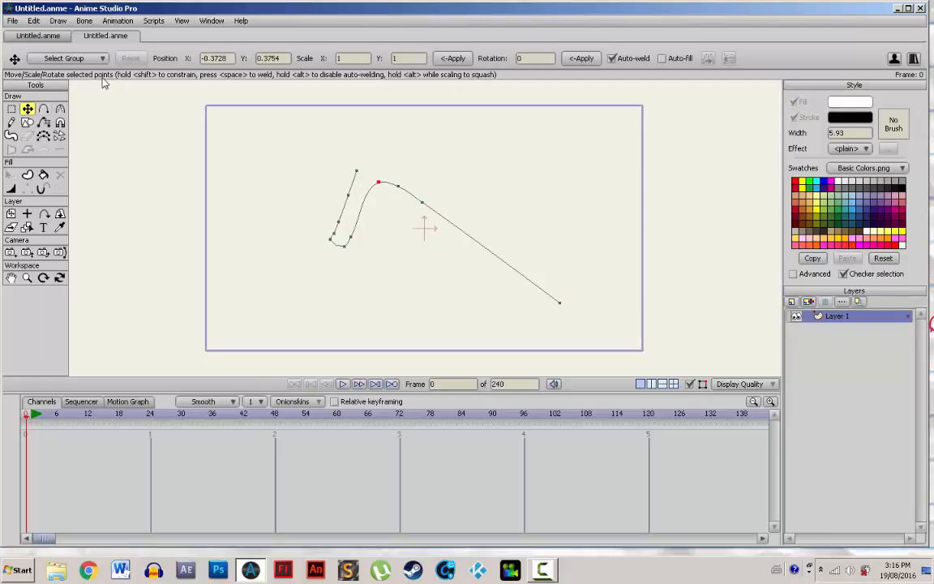
# Step: Select all points of the curve and delete them to clear the canvas
pyautogui.press('g')
pyautogui.moveTo(294, 164); pyautogui.dragTo(507, 309)
pyautogui.moveTo(325, 300)
pyautogui.mouseDown()
pyautogui.moveTo(511, 318)
pyautogui.moveTo(555, 237)
pyautogui.moveTo(324, 158)
pyautogui.moveTo(325, 300)
pyautogui.mouseUp()
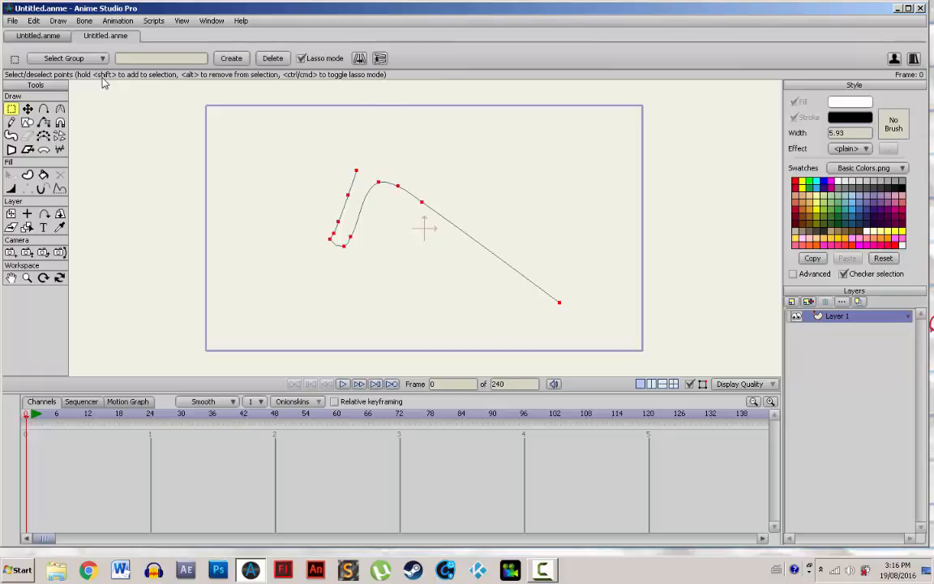
pyautogui.press('Delete')
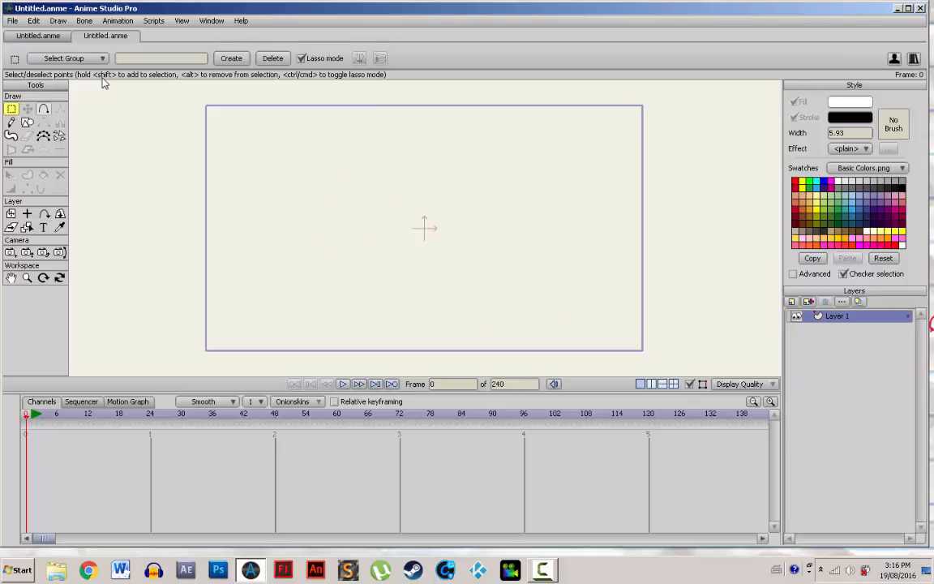
# Step: Draw a short freehand arc just left of the canvas centre, and undo it
pyautogui.press('f')
pyautogui.moveTo(422, 197); pyautogui.dragTo(375, 236)
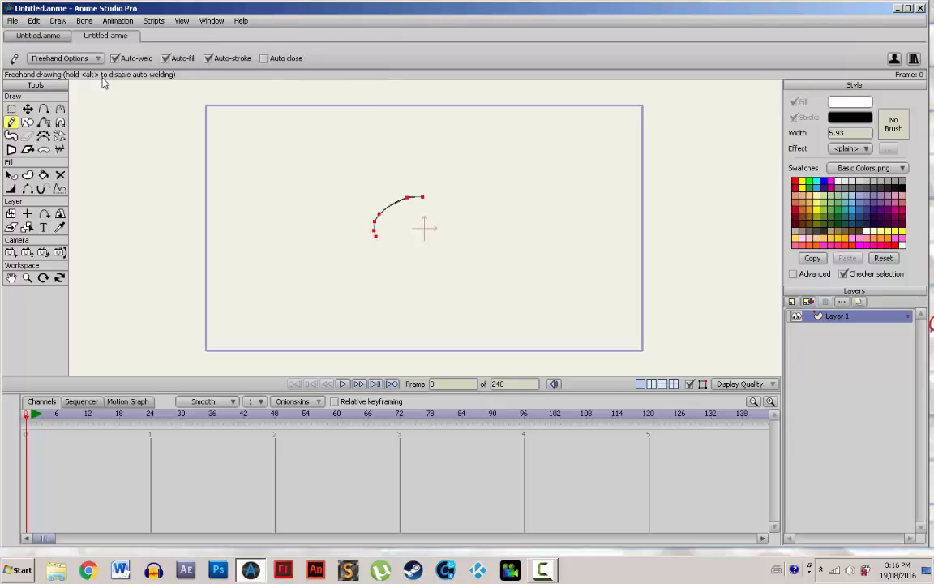
pyautogui.click(792, 301)
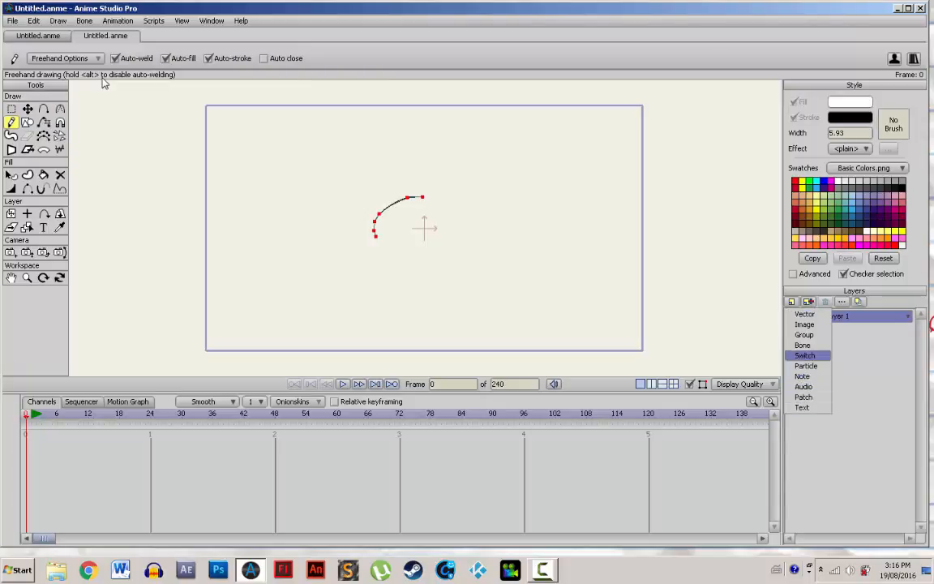
pyautogui.press('Escape')
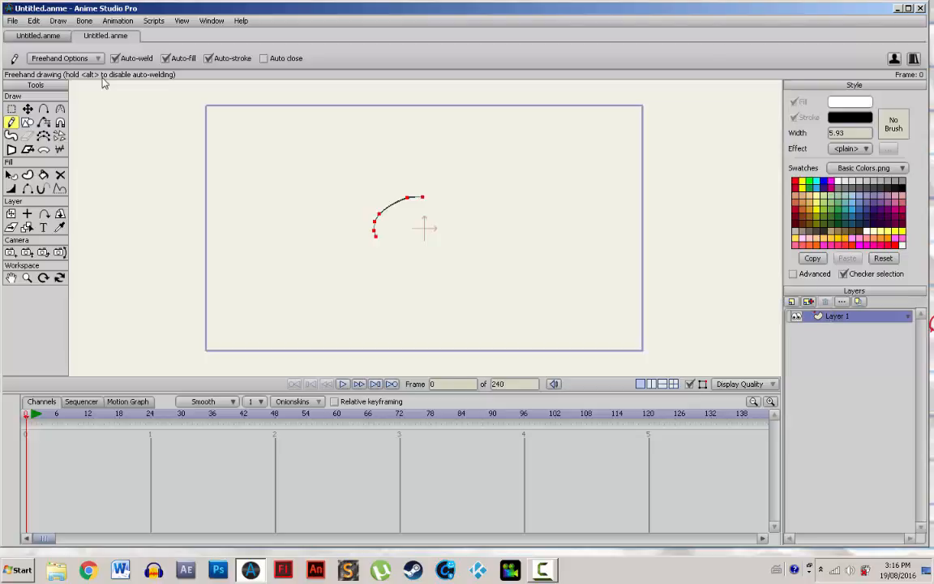
pyautogui.hotkey('ctrl', 'z')
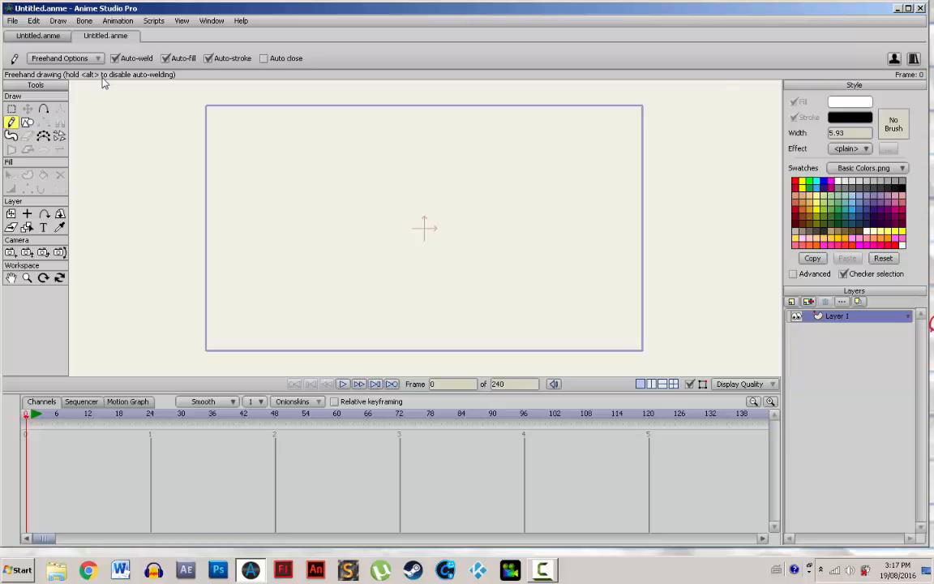
# Step: Open the Character Wizard and examine the Body, Face and Movement settings of the Boy Spiky character
pyautogui.hotkey('ctrl', 'shift', 'c')
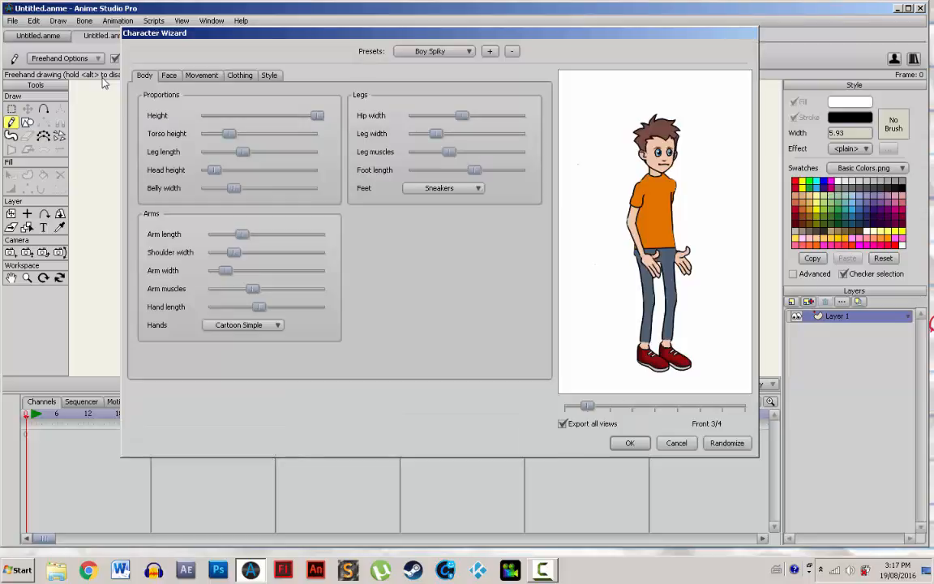
pyautogui.hotkey('ctrl', 'Tab')
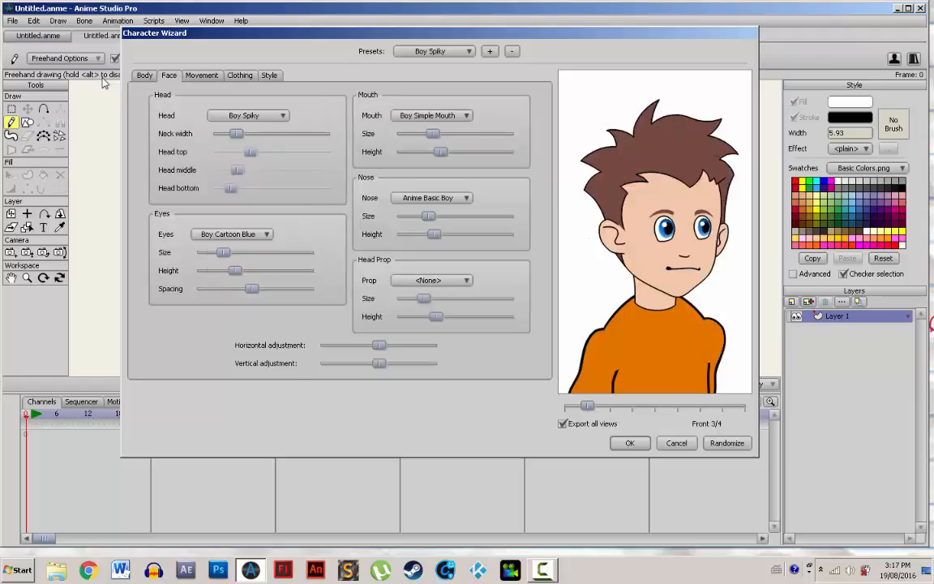
pyautogui.hotkey('ctrl', 'Tab')
pyautogui.hotkey('ctrl', 'shift', 'Tab')
pyautogui.hotkey('ctrl', 'shift', 'Tab')
pyautogui.hotkey('ctrl', 'Tab')
pyautogui.hotkey('ctrl', 'Tab')
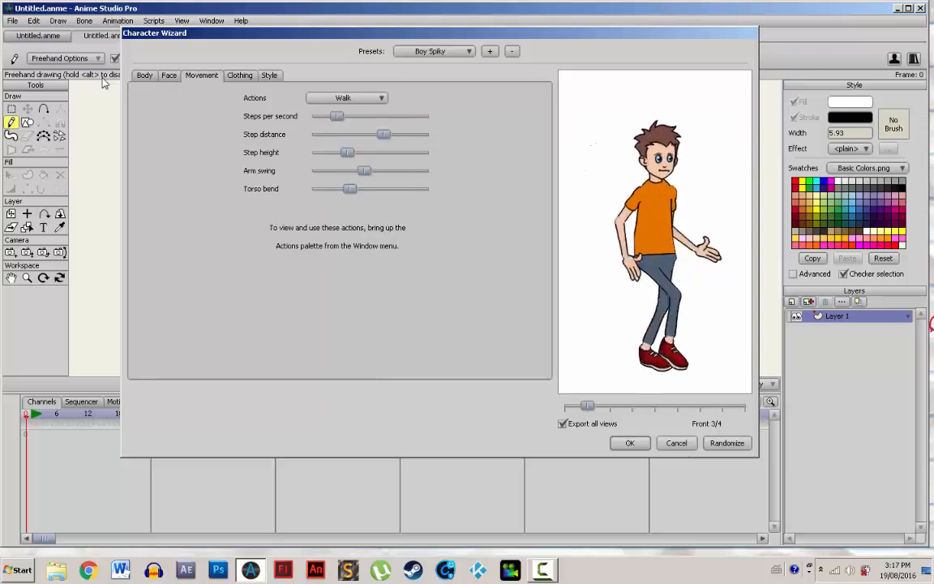
pyautogui.hotkey('ctrl', 'shift', 'Tab')
pyautogui.hotkey('ctrl', 'shift', 'Tab')
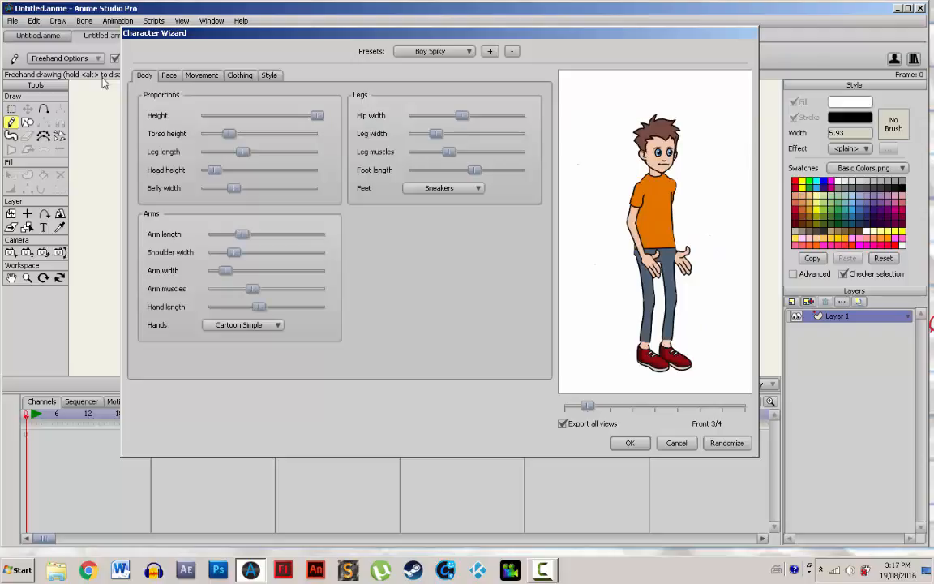
# Step: Check the available character presets, and insert the Boy Spiky character into the document
pyautogui.press('space')
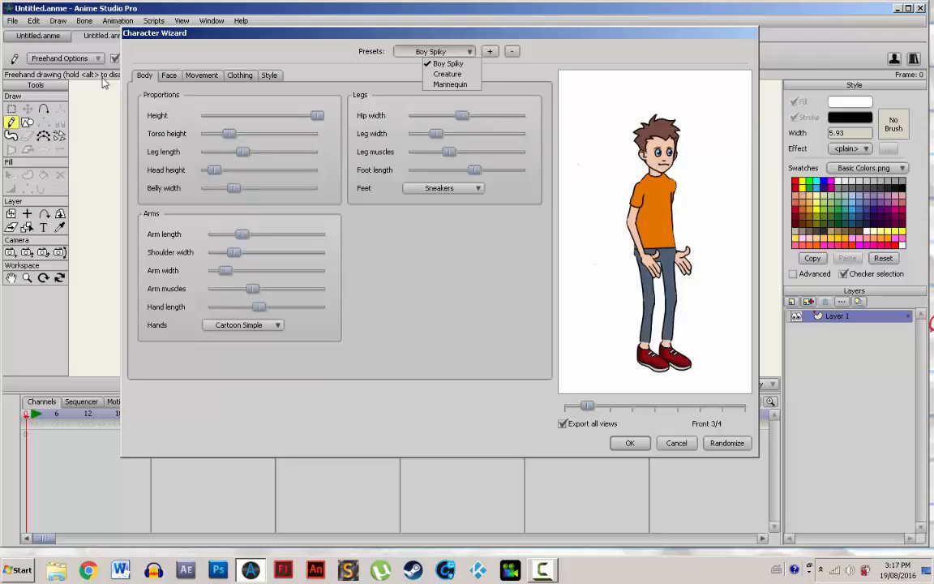
pyautogui.press('Escape')
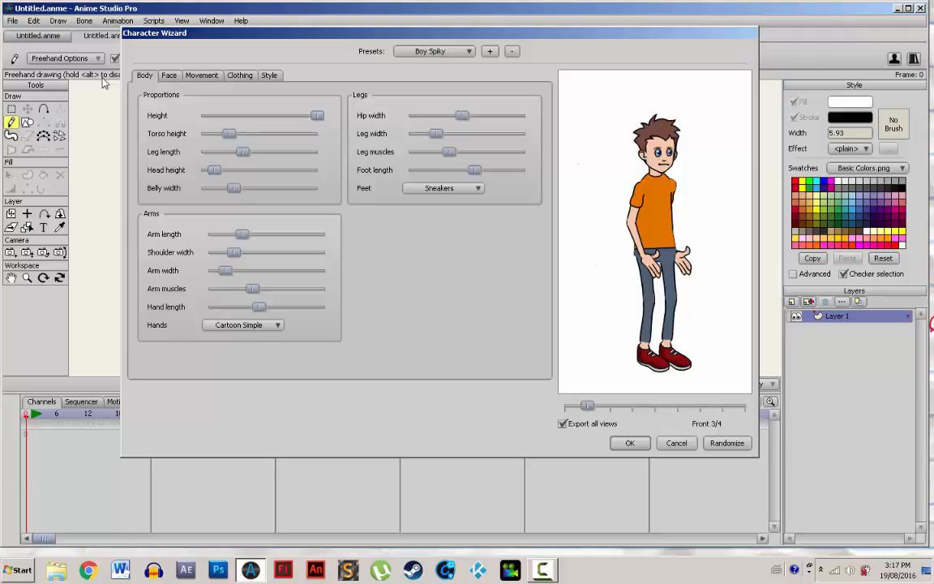
pyautogui.press('space')
pyautogui.press('Return')
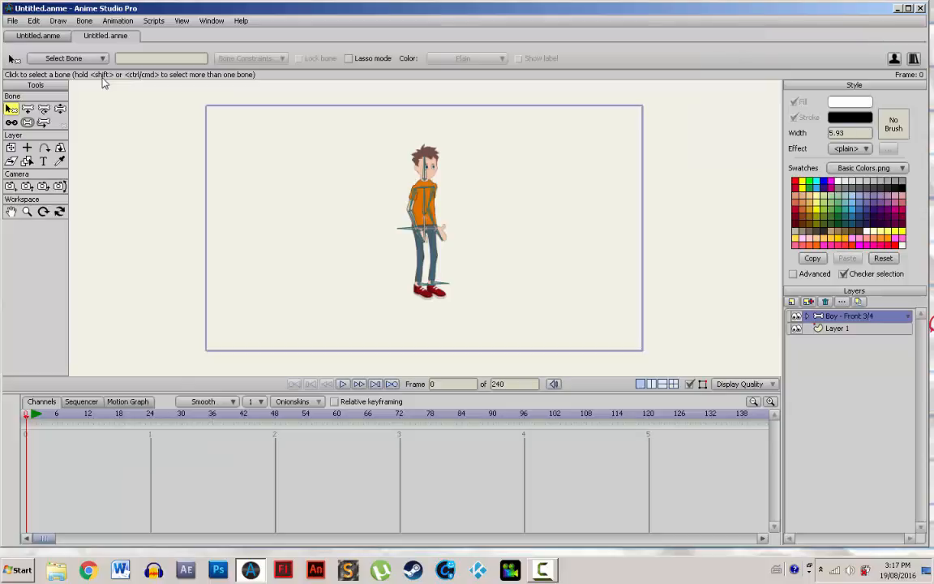
# Step: Pose the boy with Manipulate Bones, swinging one arm out to the left and raising the other out to the right
pyautogui.press('z')
pyautogui.scroll(-1, 102, 80)
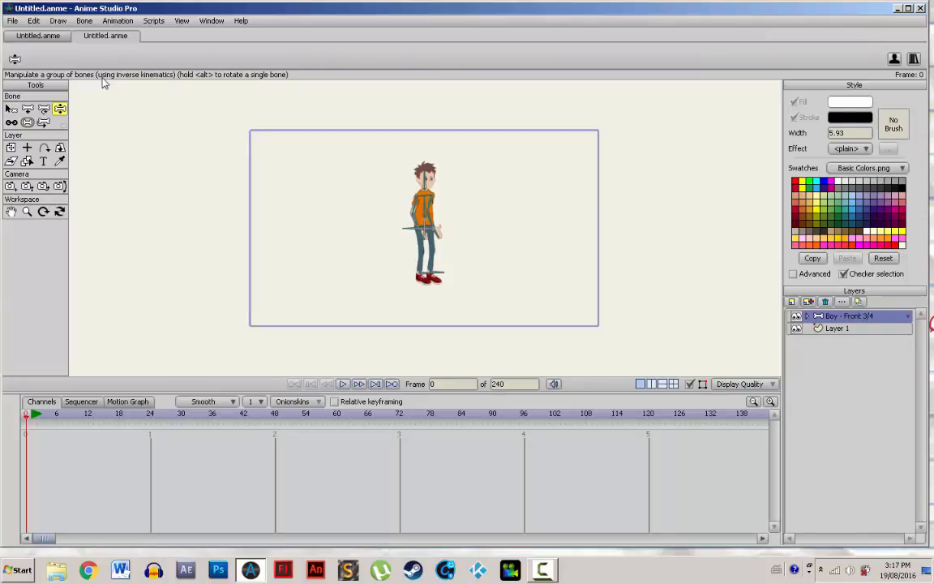
pyautogui.scroll(4, 102, 80)
pyautogui.moveTo(386, 228); pyautogui.dragTo(328, 203)
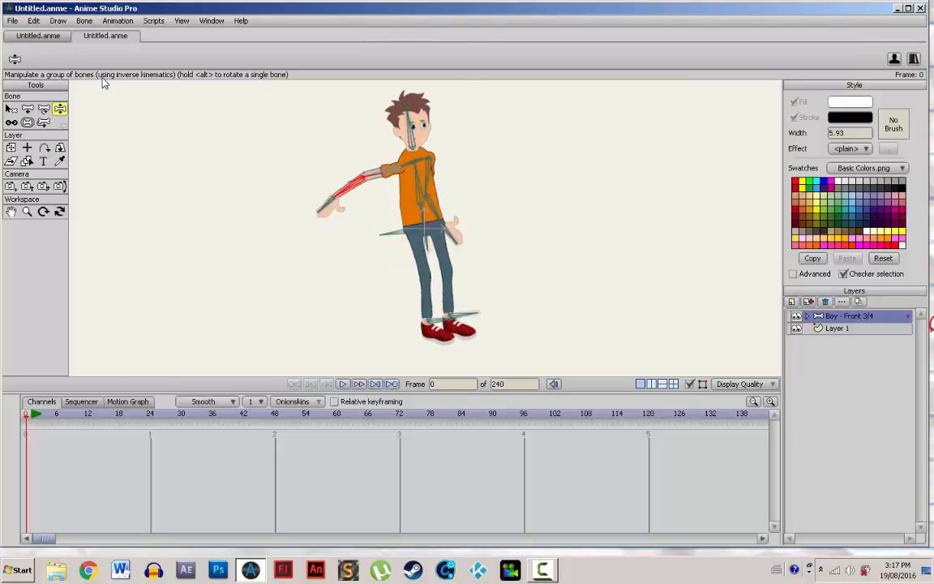
pyautogui.moveTo(453, 230); pyautogui.dragTo(516, 146)
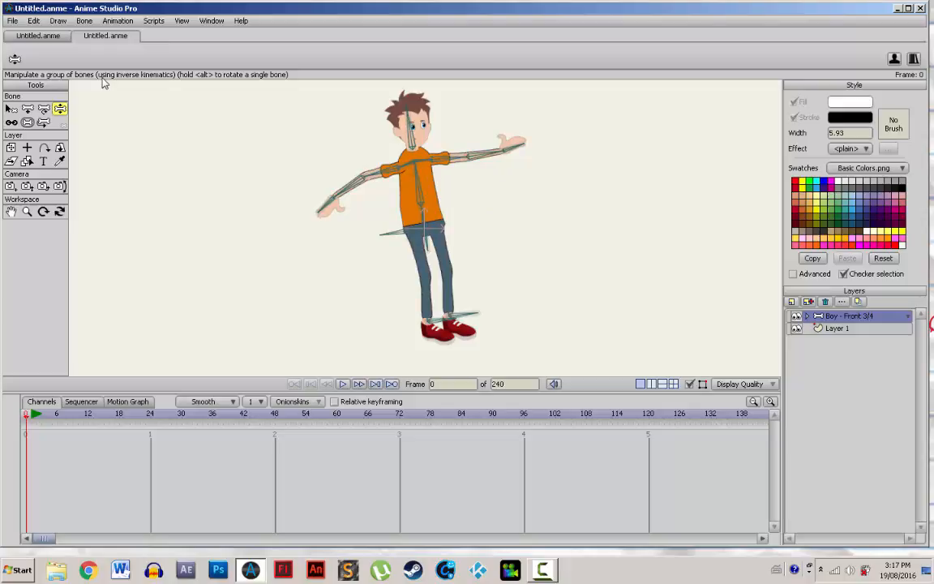
# Step: Render a preview of the posed boy, examine it full screen and close the preview
pyautogui.hotkey('ctrl', 'r')
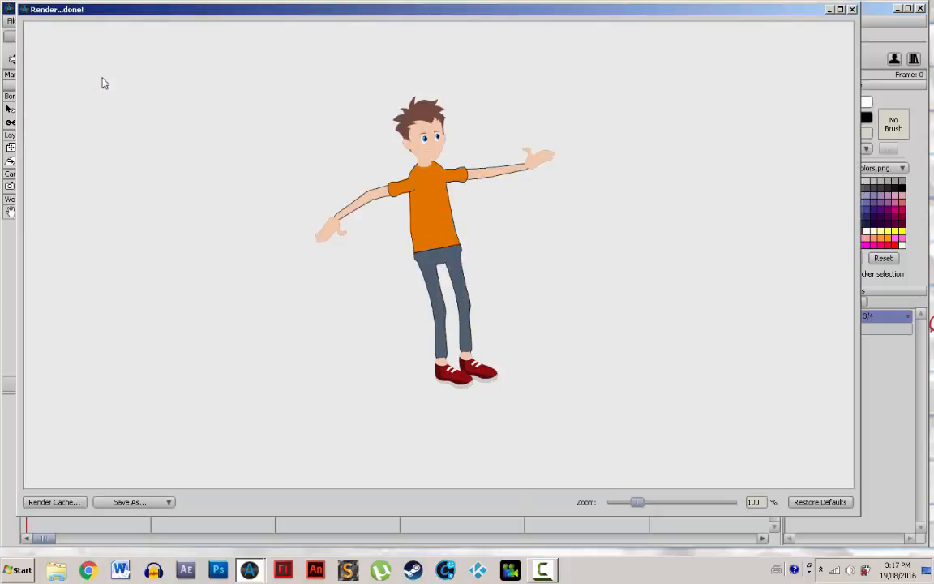
pyautogui.click(840, 9)
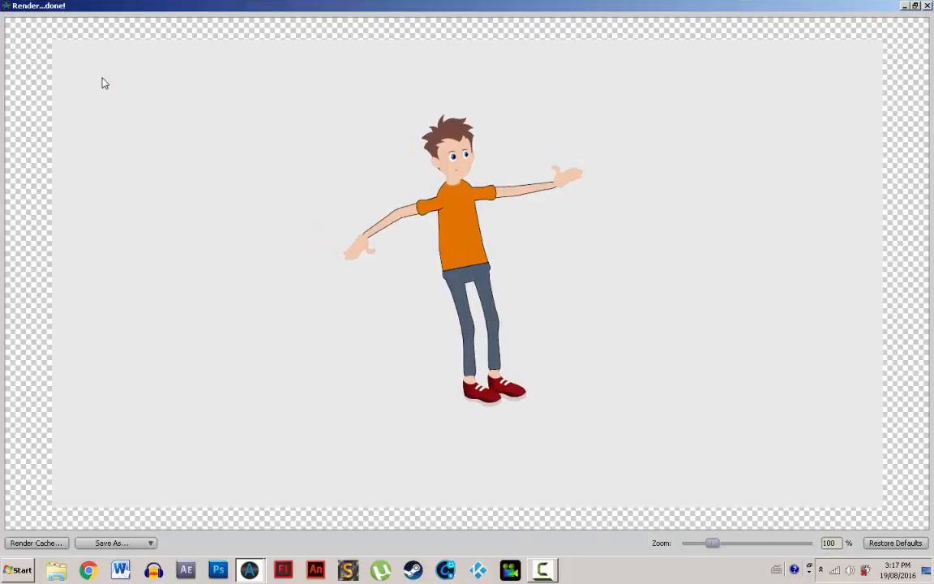
pyautogui.press('Escape')
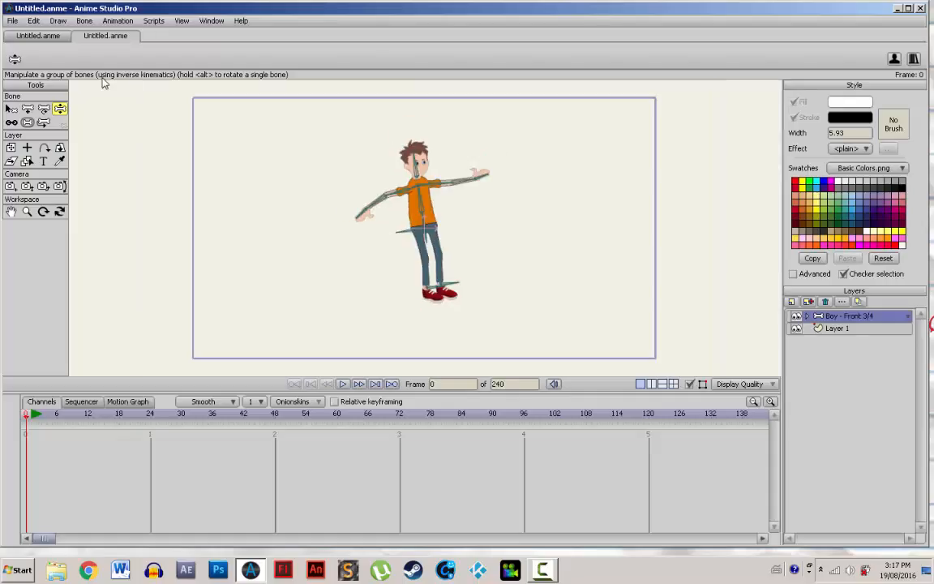
# Step: Open the Export Animation settings, examine the available output formats and cancel without exporting
pyautogui.hotkey('alt', 'f')
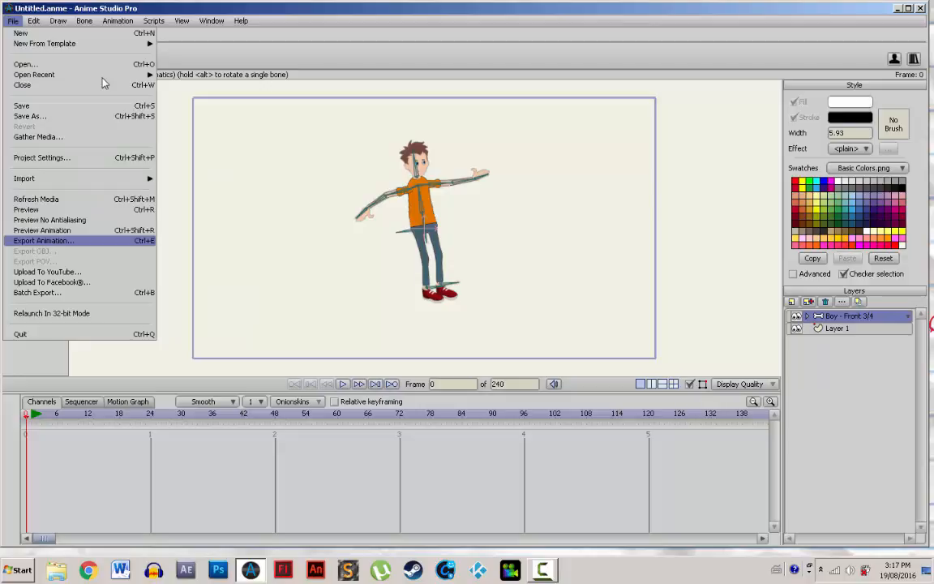
pyautogui.press('Return')
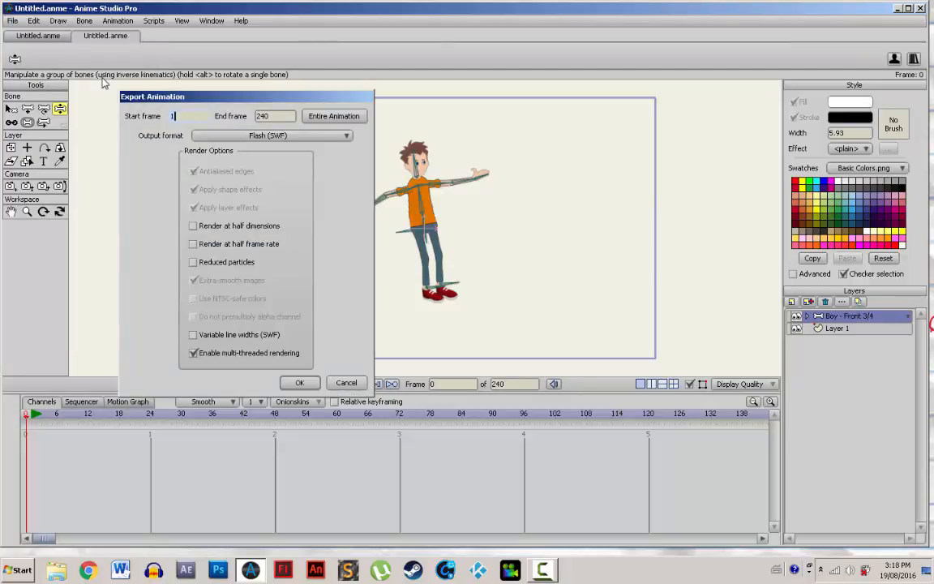
pyautogui.click(271, 136)
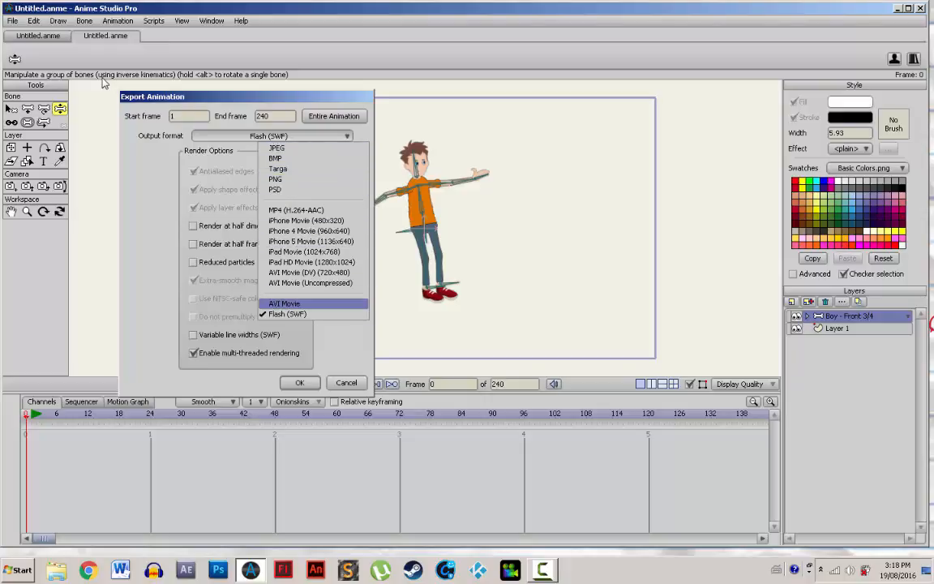
pyautogui.press('Escape')
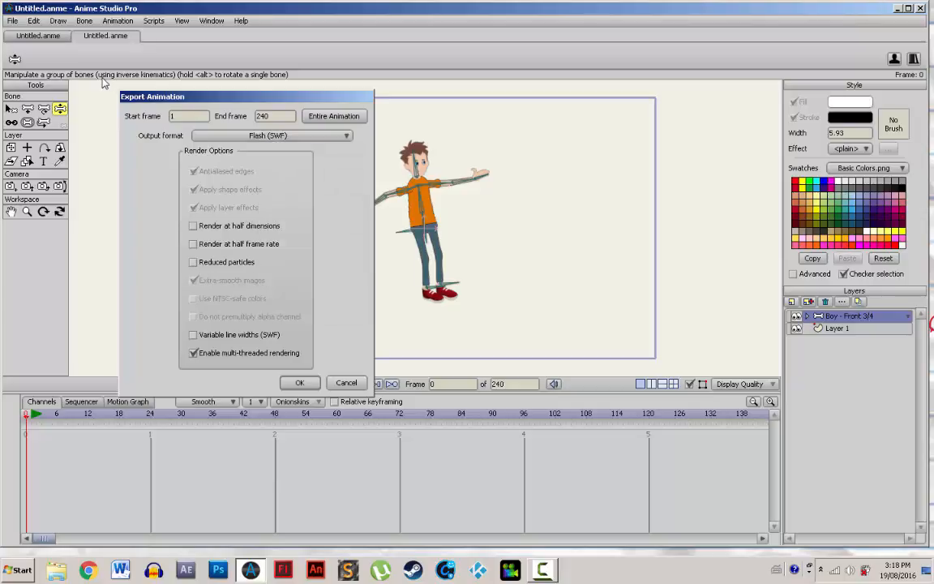
pyautogui.press('Escape')
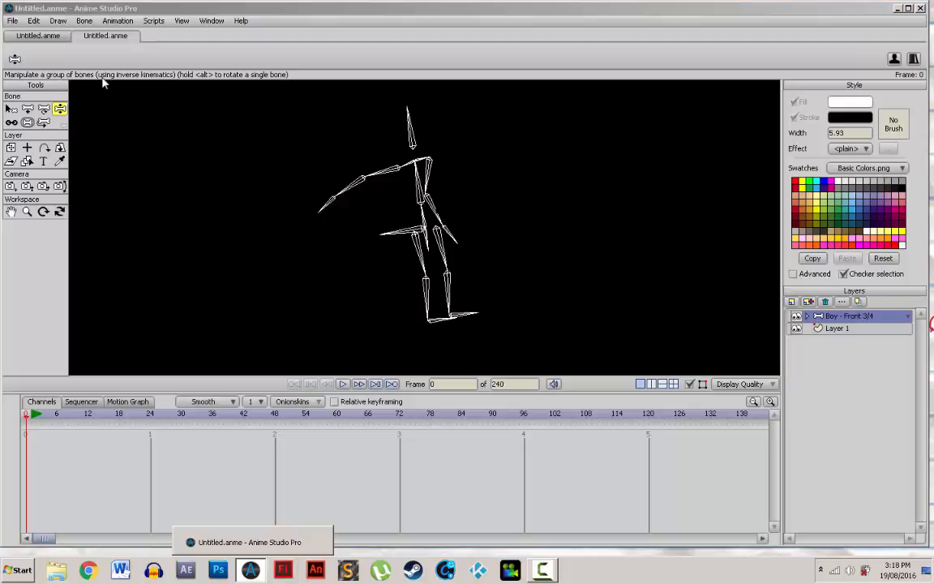
# Step: Close Anime Studio Pro, discarding the changes to both open documents
pyautogui.rightClick(250, 570)
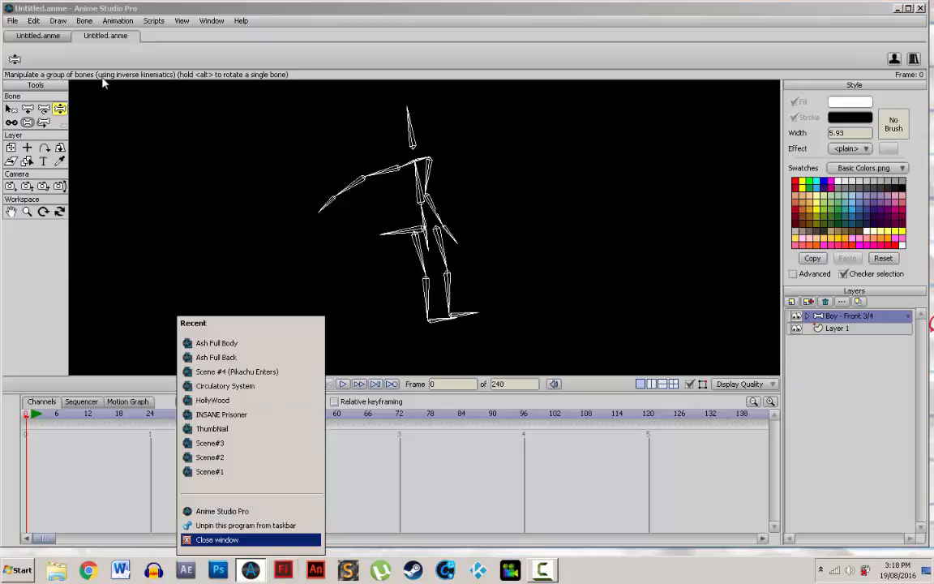
pyautogui.click(251, 539)
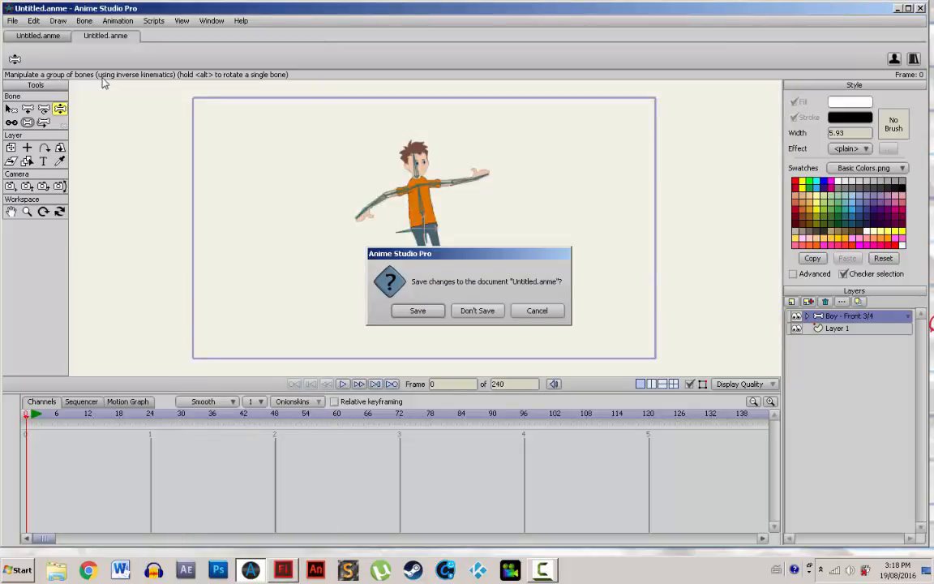
pyautogui.click(477, 310)
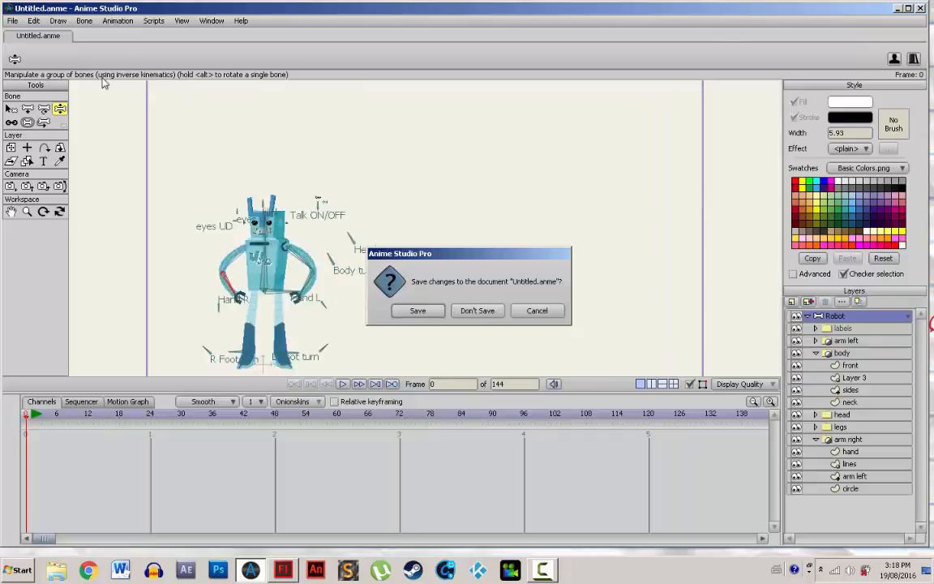
pyautogui.click(477, 310)
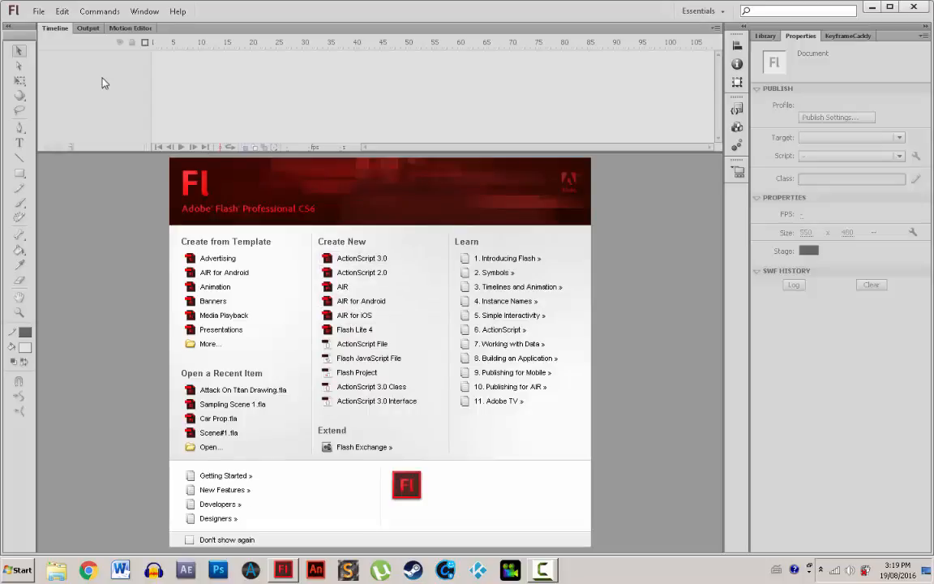
# Step: In Adobe Flash Professional CS6, create a new 1280 x 720 px ActionScript 3.0 document and set its stage view to 45%
pyautogui.press('Return')
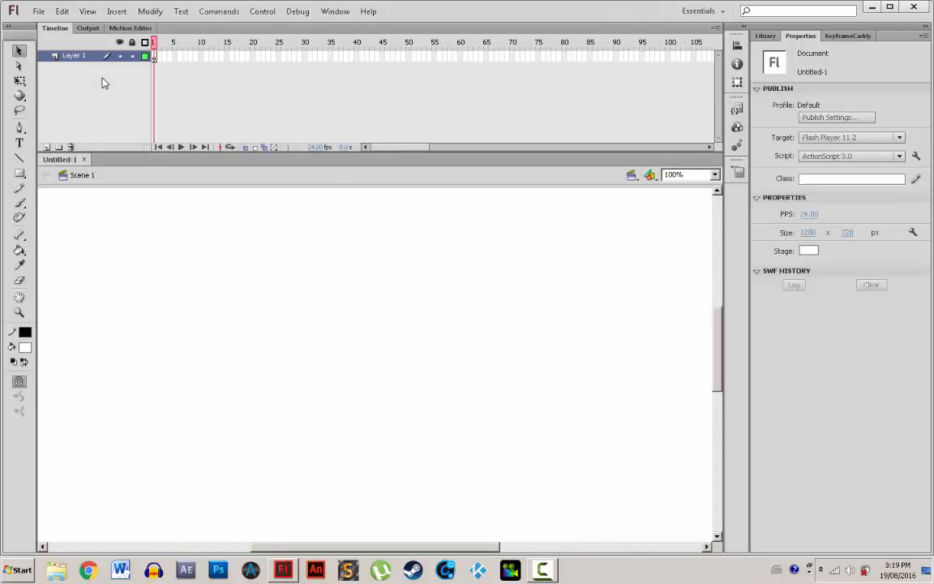
pyautogui.press('z')
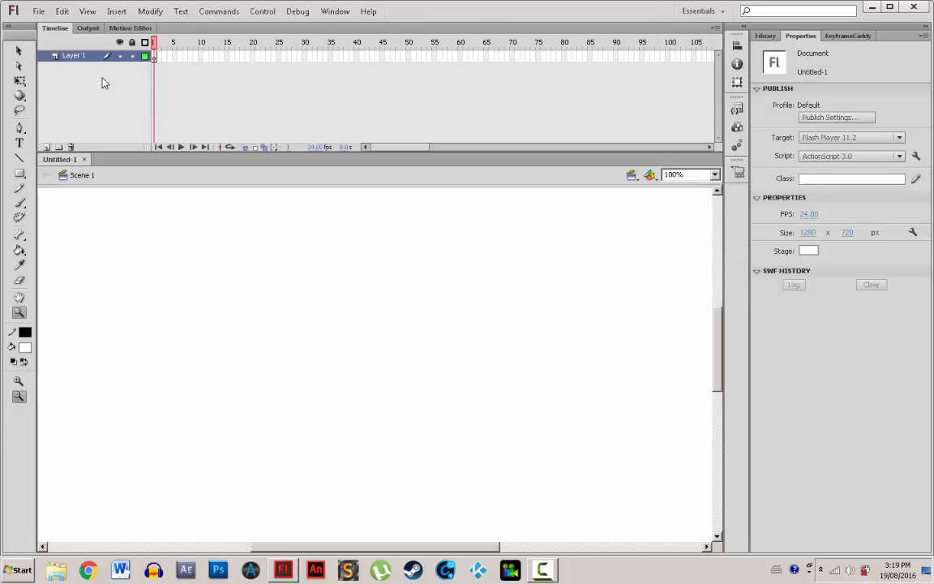
pyautogui.hotkey('ctrl', '-')
pyautogui.moveTo(225, 256)
pyautogui.mouseDown()
pyautogui.moveTo(248, 267)
pyautogui.moveTo(237, 244)
pyautogui.mouseUp()
pyautogui.click(437, 339)
pyautogui.hotkey('ctrl', '-')
pyautogui.hotkey('ctrl', '-')
pyautogui.hotkey('ctrl', '-')
pyautogui.hotkey('ctrl', '-')
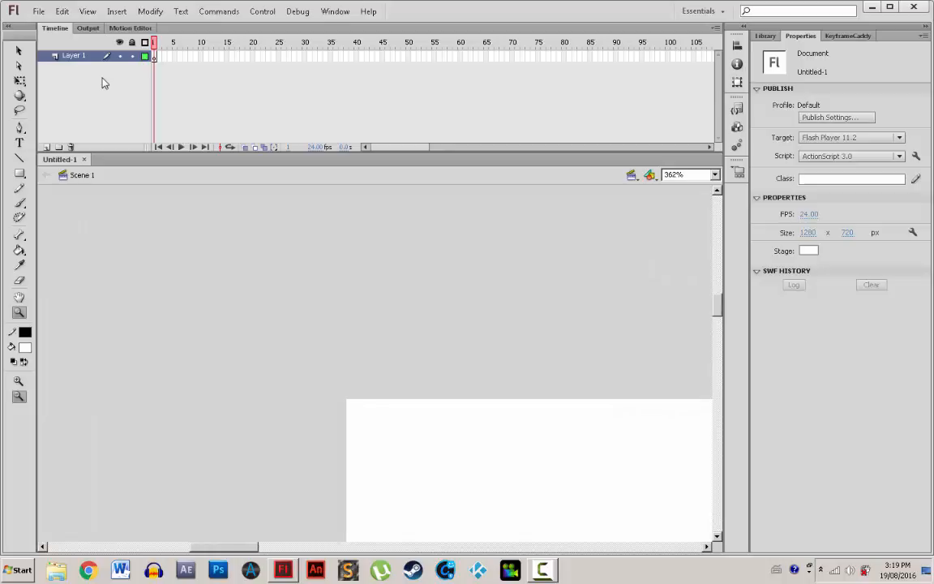
pyautogui.scroll(-2, 103, 83)
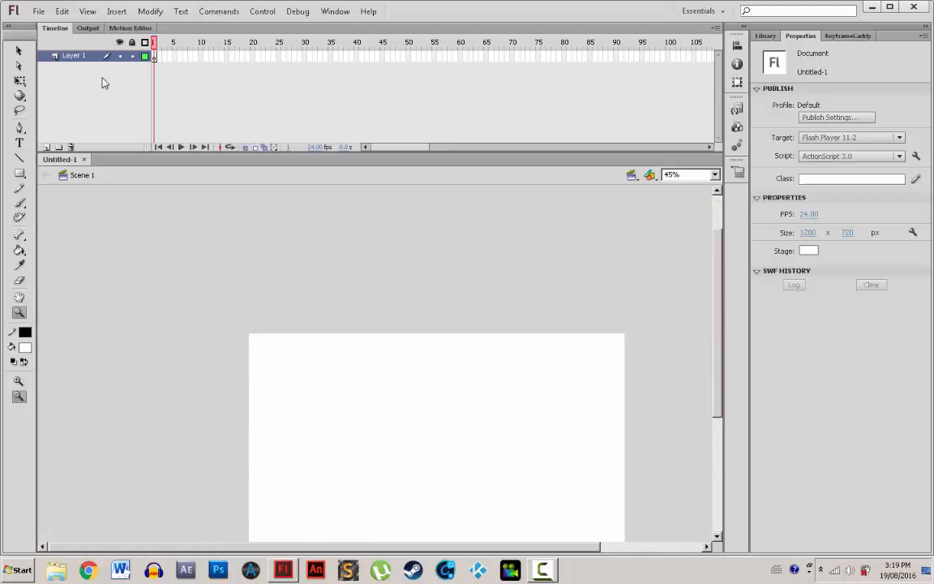
# Step: Set the Brush tool's fill colour to black and undo the trial strokes on the stage
pyautogui.scroll(-4, 102, 82)
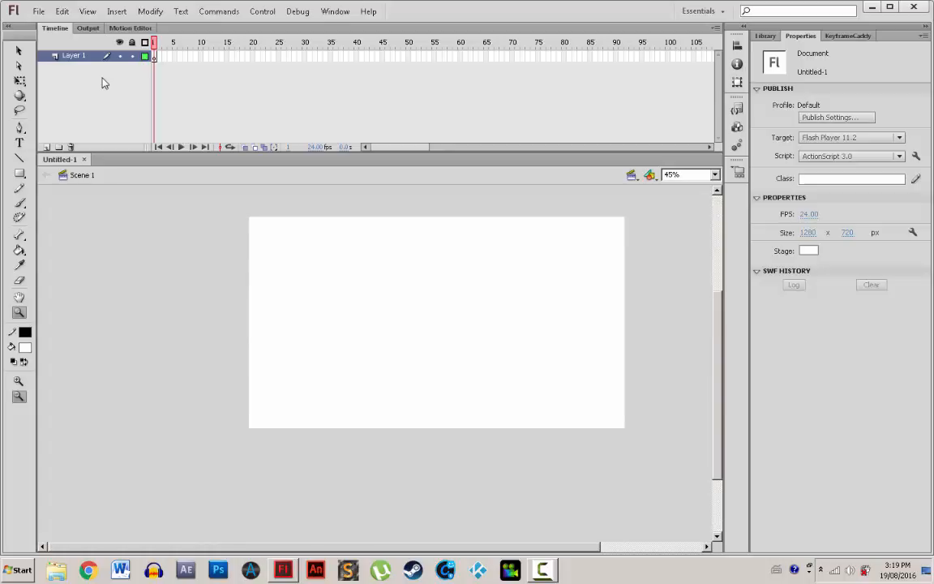
pyautogui.moveTo(218, 195); pyautogui.dragTo(671, 456)
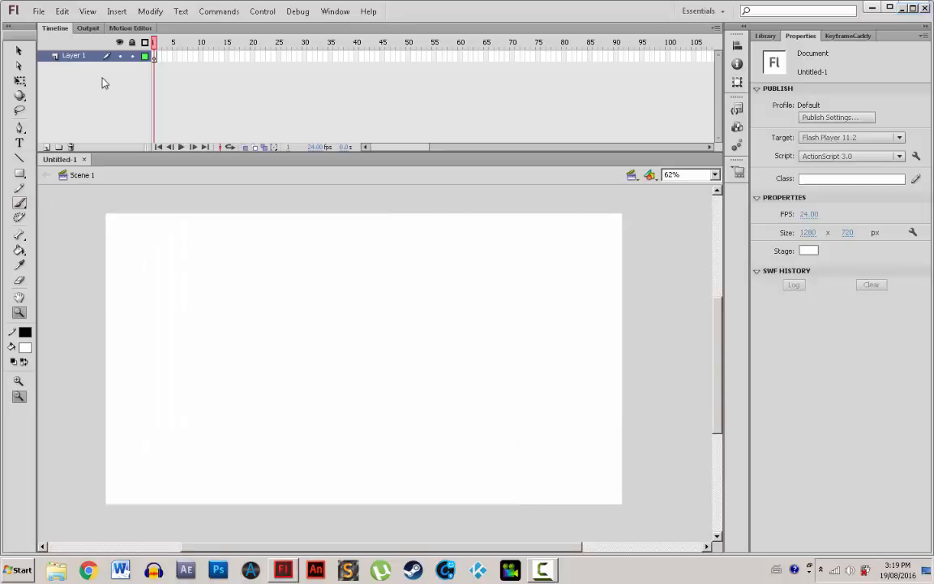
pyautogui.press('b')
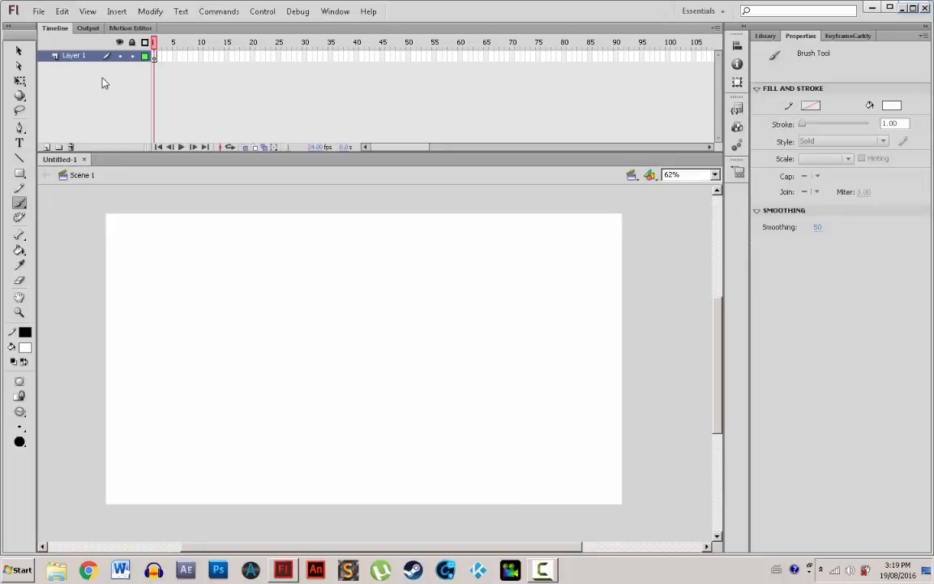
pyautogui.hotkey('ctrl', 'z')
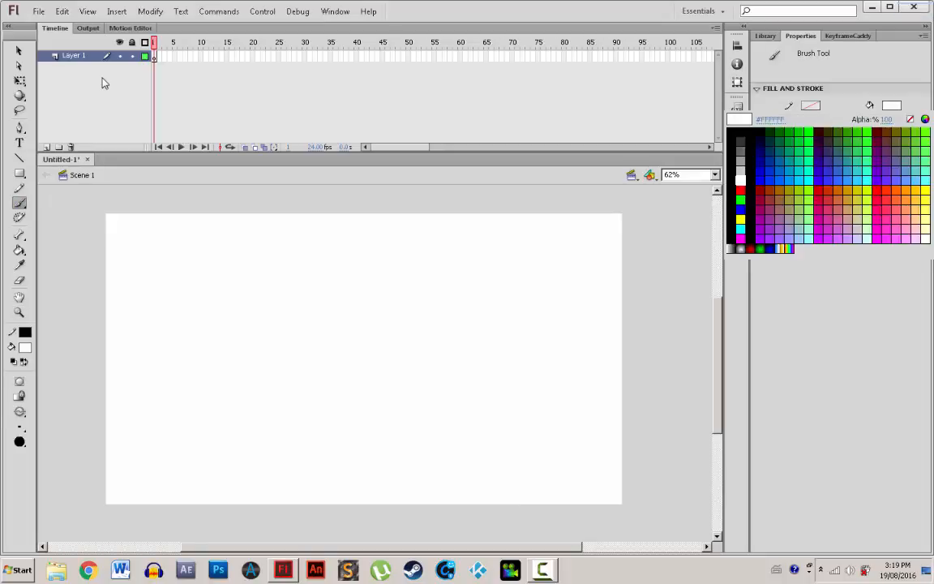
pyautogui.moveTo(394, 284)
pyautogui.mouseDown()
pyautogui.moveTo(352, 277)
pyautogui.moveTo(329, 302)
pyautogui.moveTo(329, 337)
pyautogui.mouseUp()
pyautogui.hotkey('ctrl', 'z')
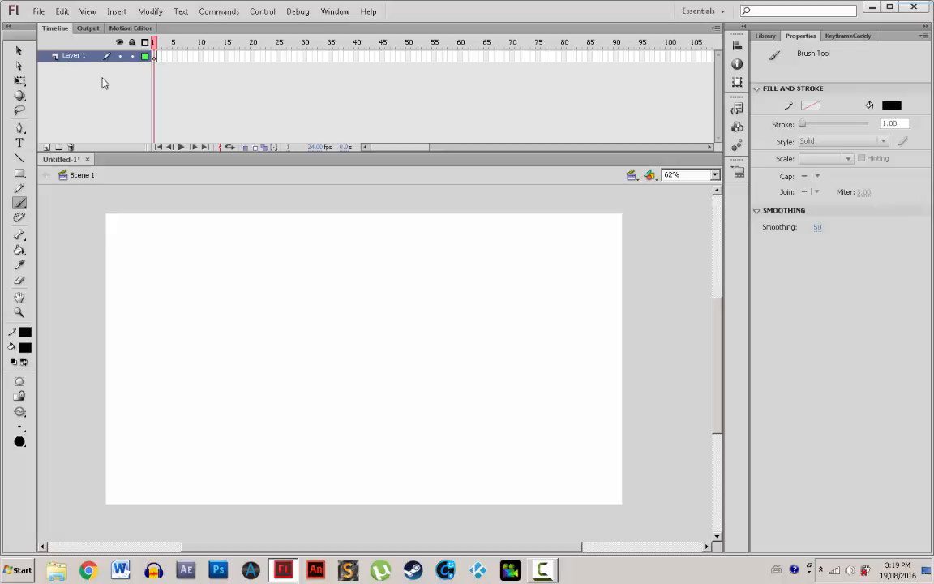
# Step: Paint four separate S-shaped and winding black brush strokes across the left and middle of the stage
pyautogui.moveTo(366, 263)
pyautogui.mouseDown()
pyautogui.moveTo(333, 273)
pyautogui.moveTo(312, 319)
pyautogui.moveTo(405, 344)
pyautogui.moveTo(466, 286)
pyautogui.moveTo(474, 288)
pyautogui.mouseUp()
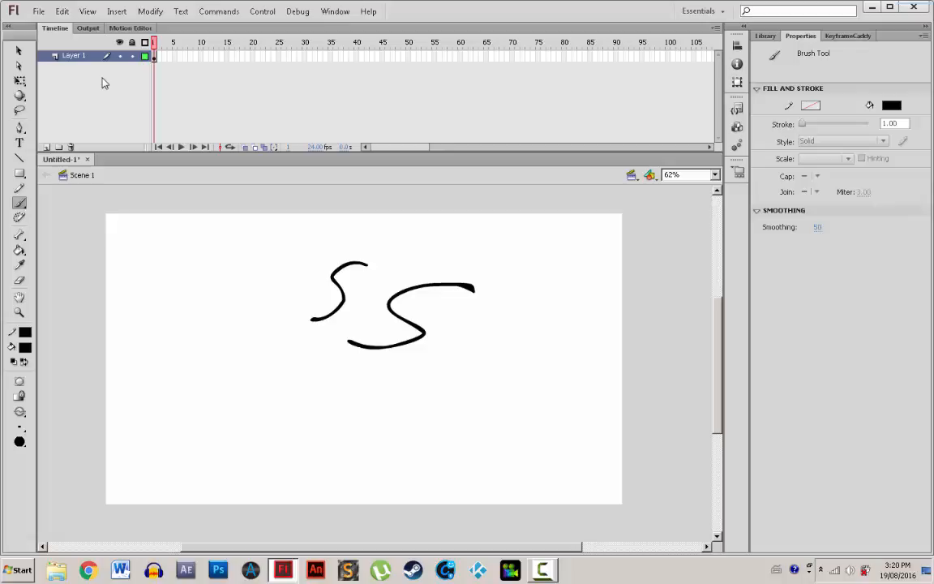
pyautogui.moveTo(130, 395)
pyautogui.mouseDown()
pyautogui.moveTo(162, 393)
pyautogui.moveTo(129, 371)
pyautogui.moveTo(134, 330)
pyautogui.moveTo(200, 294)
pyautogui.moveTo(180, 260)
pyautogui.moveTo(222, 262)
pyautogui.mouseUp()
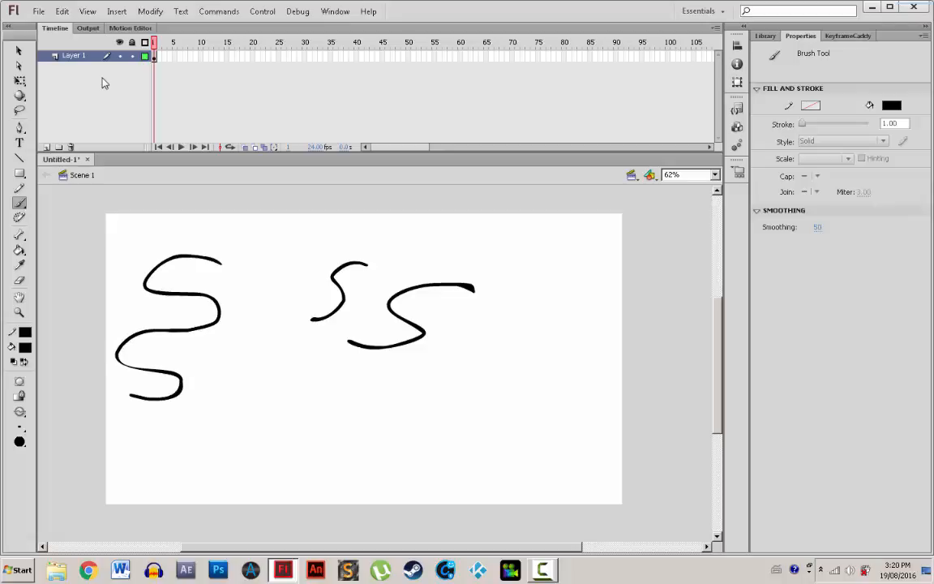
pyautogui.moveTo(221, 436)
pyautogui.mouseDown()
pyautogui.moveTo(282, 436)
pyautogui.moveTo(292, 392)
pyautogui.moveTo(257, 391)
pyautogui.moveTo(236, 322)
pyautogui.moveTo(273, 312)
pyautogui.moveTo(285, 288)
pyautogui.moveTo(276, 257)
pyautogui.mouseUp()
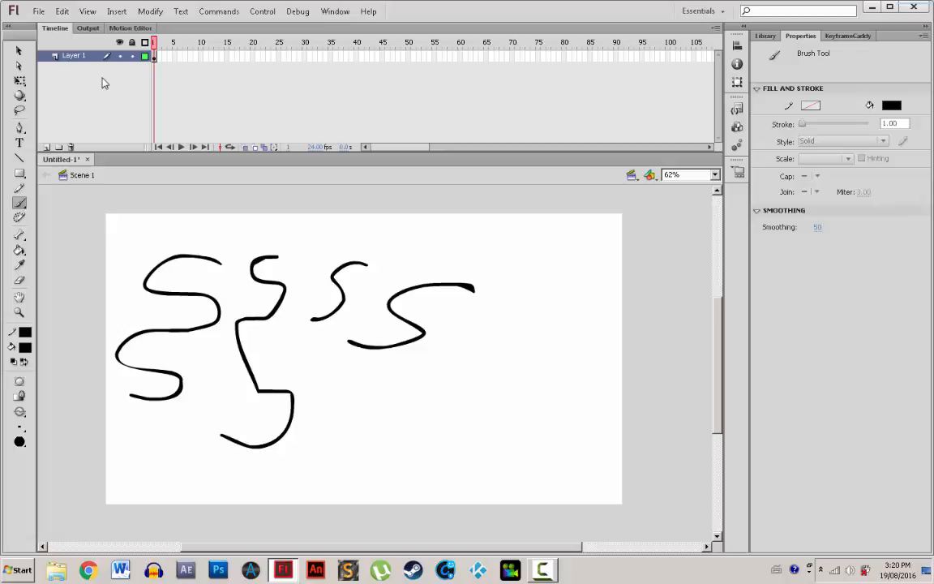
# Step: Draw a small black-filled square with the Rectangle tool, just below the rightmost S-shaped stroke
pyautogui.press('y')
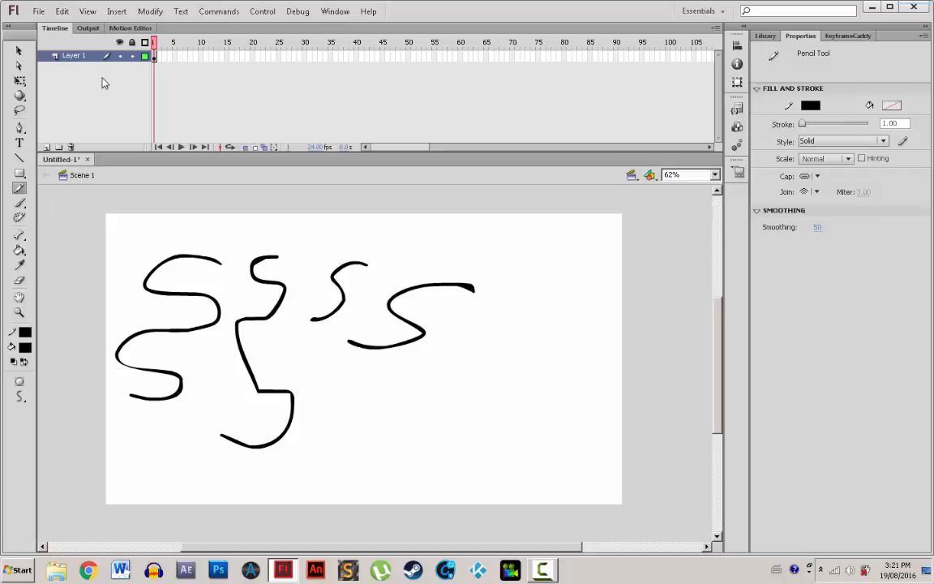
pyautogui.press('n')
pyautogui.press('r')
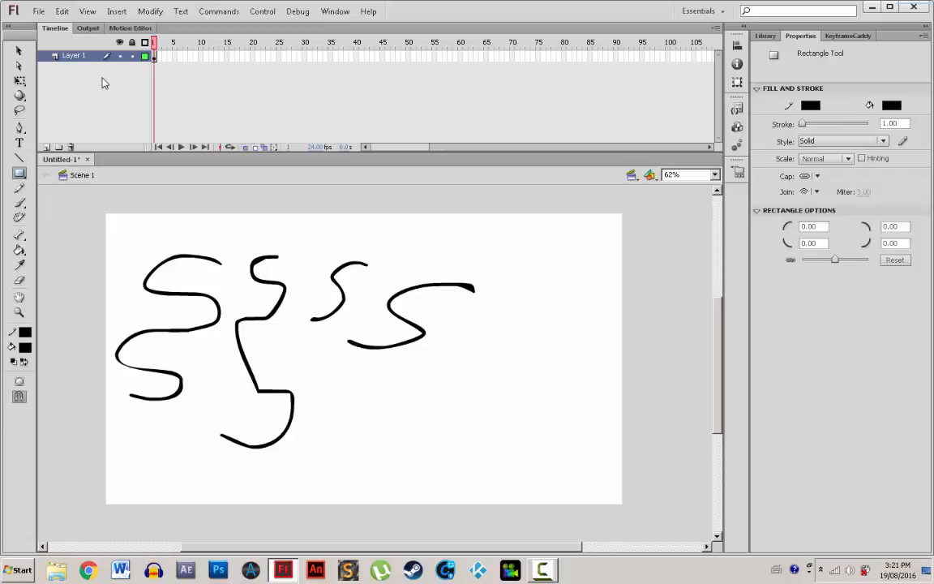
pyautogui.moveTo(450, 333); pyautogui.dragTo(489, 372)
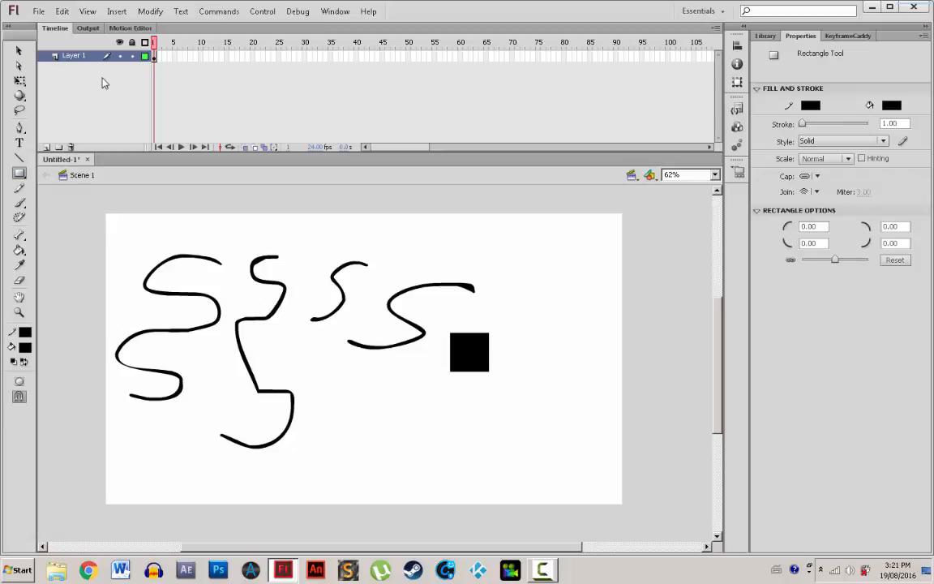
# Step: Show the Text tool's properties and activate the Bone tool
pyautogui.press('t')
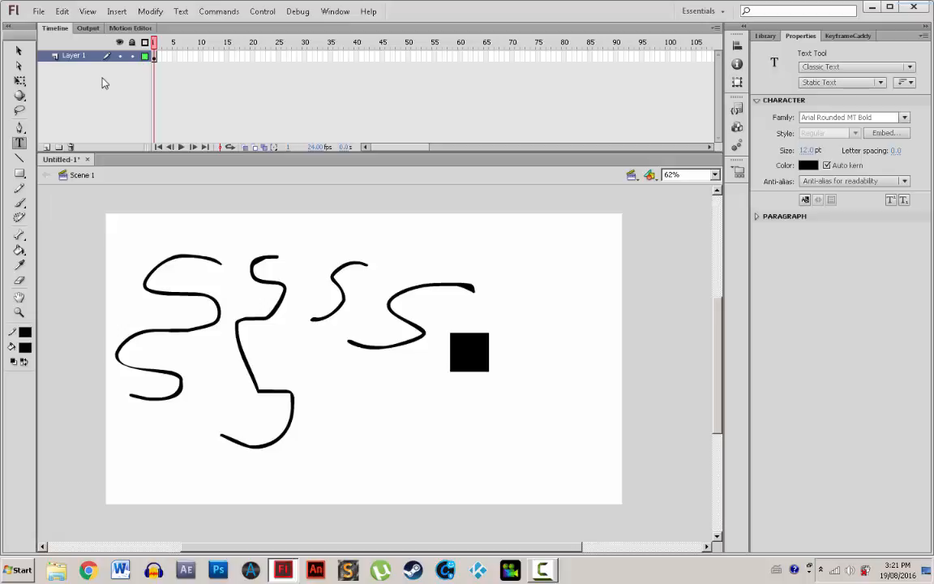
pyautogui.press('x')
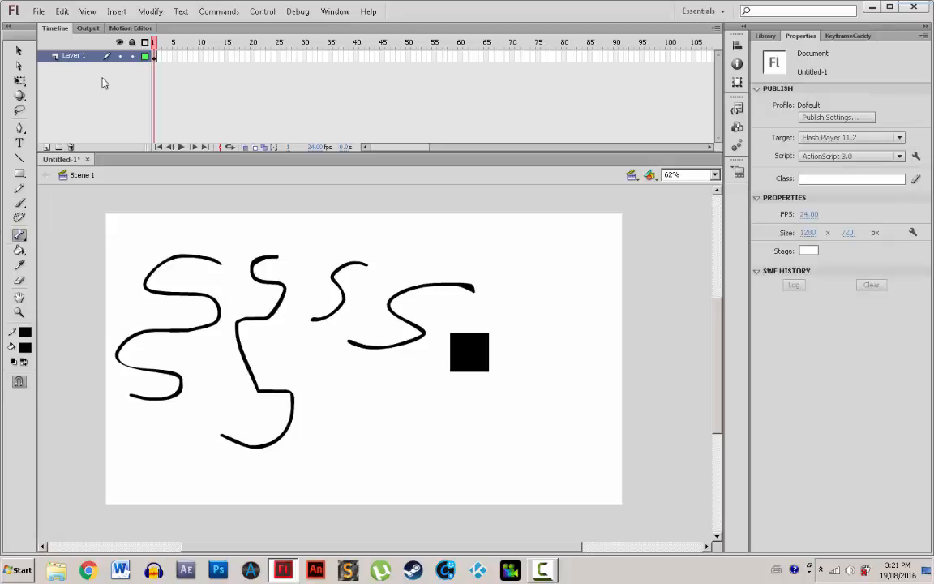